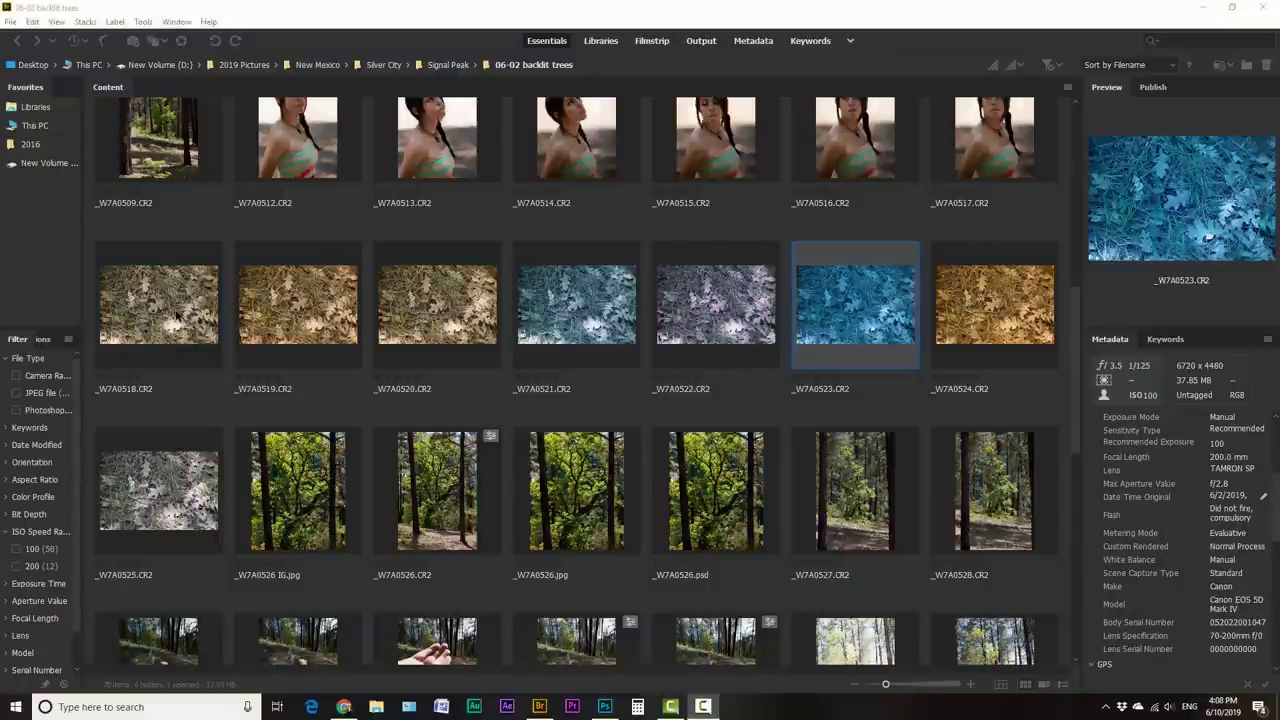
Select among the leaf thumbnails and open the bluish _W7A0521.CR2 in Camera Raw
left_click(177, 315)
left_click(1015, 318, "shift")
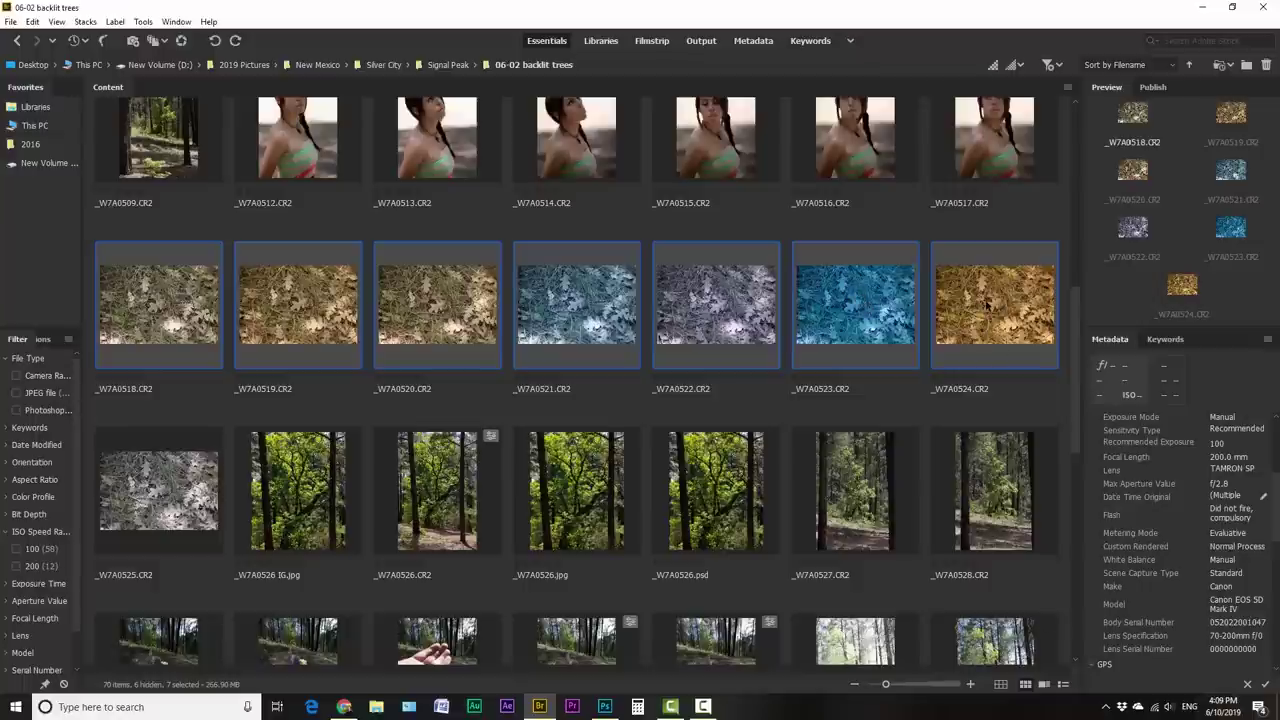
left_click(160, 305)
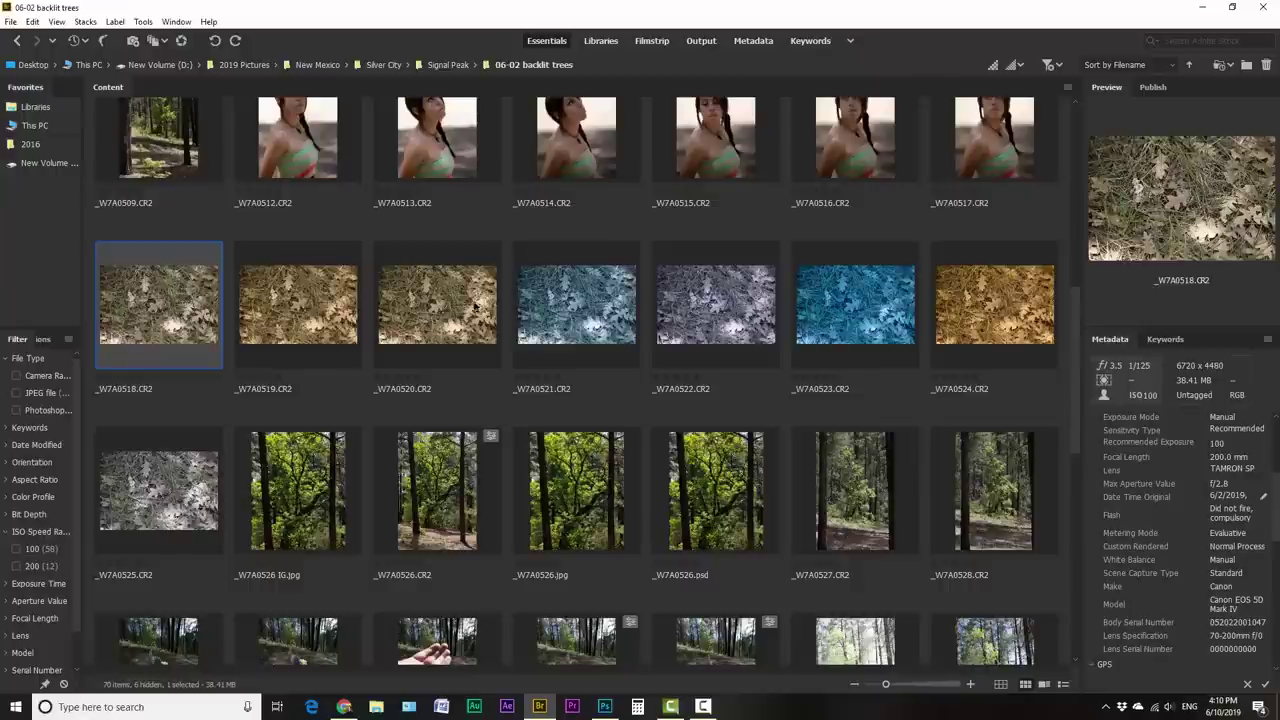
left_click(592, 305)
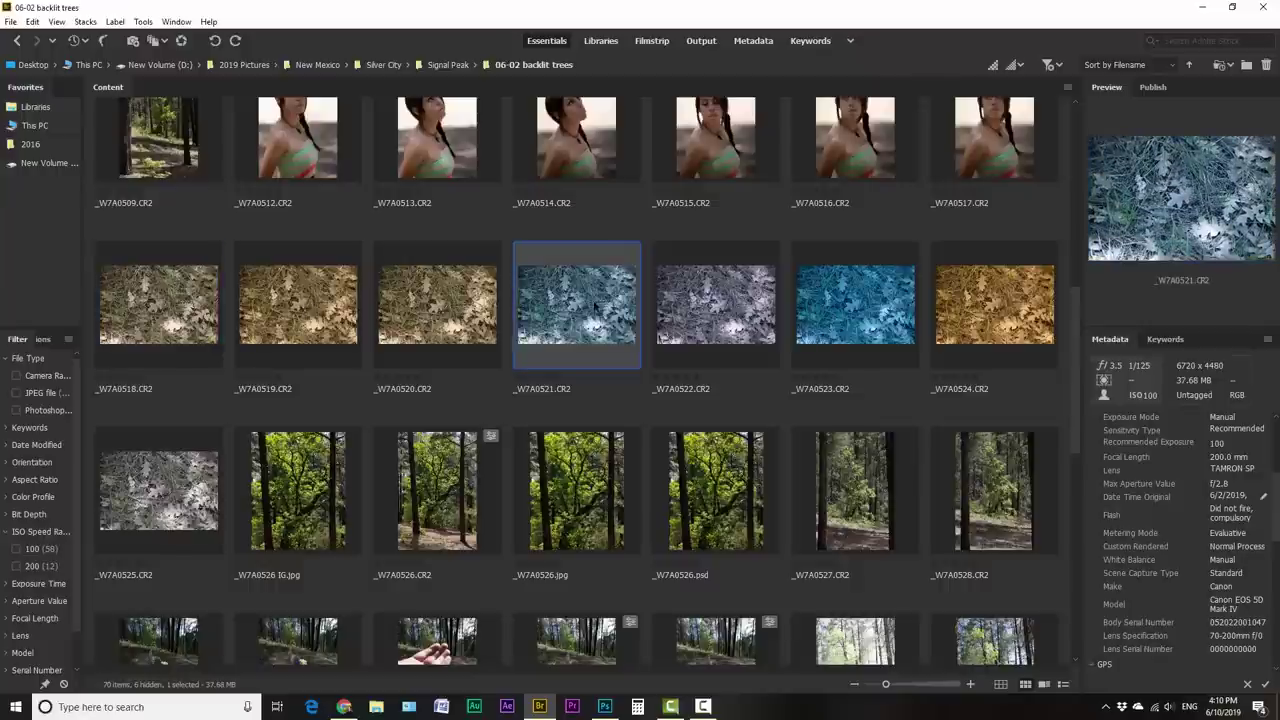
key("ctrl+r")
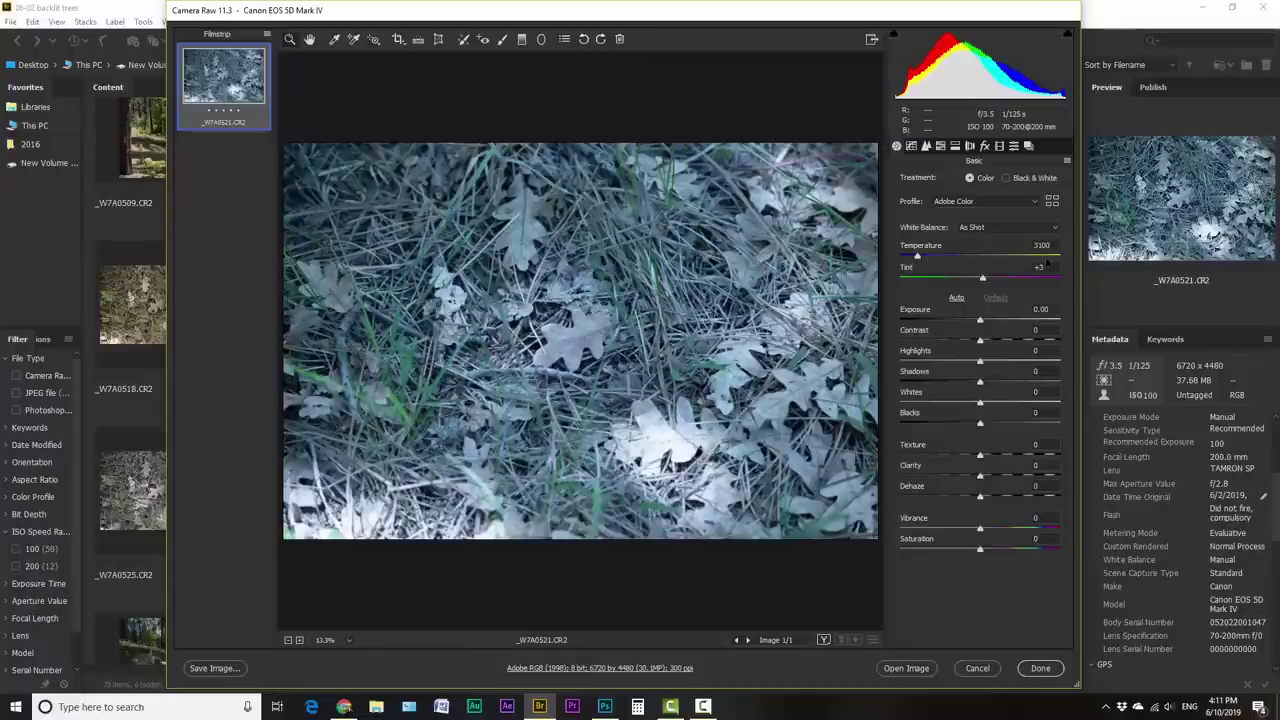
Raise Temperature well above 3100 so the leaves turn from blue to natural tan
left_click_drag(917, 257, 948, 257)
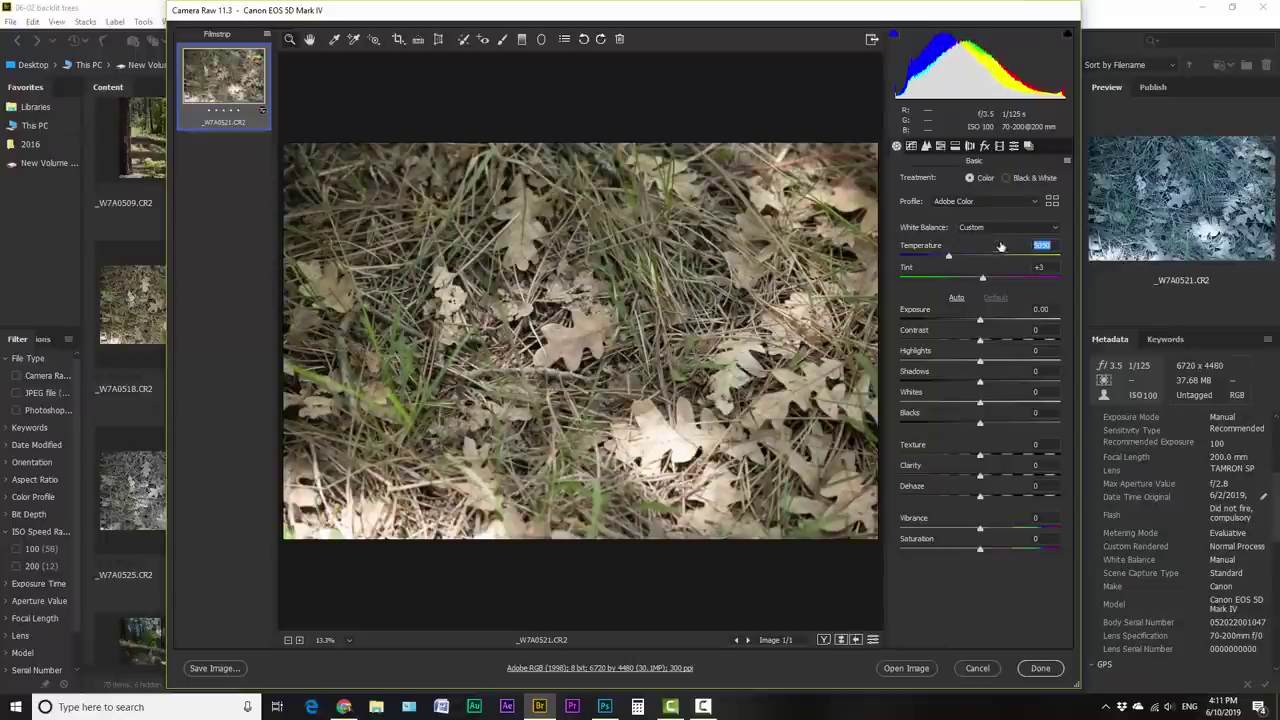
Try the Auto then Daylight white balance presets, then nudge Temperature just below 5500
left_click(995, 229)
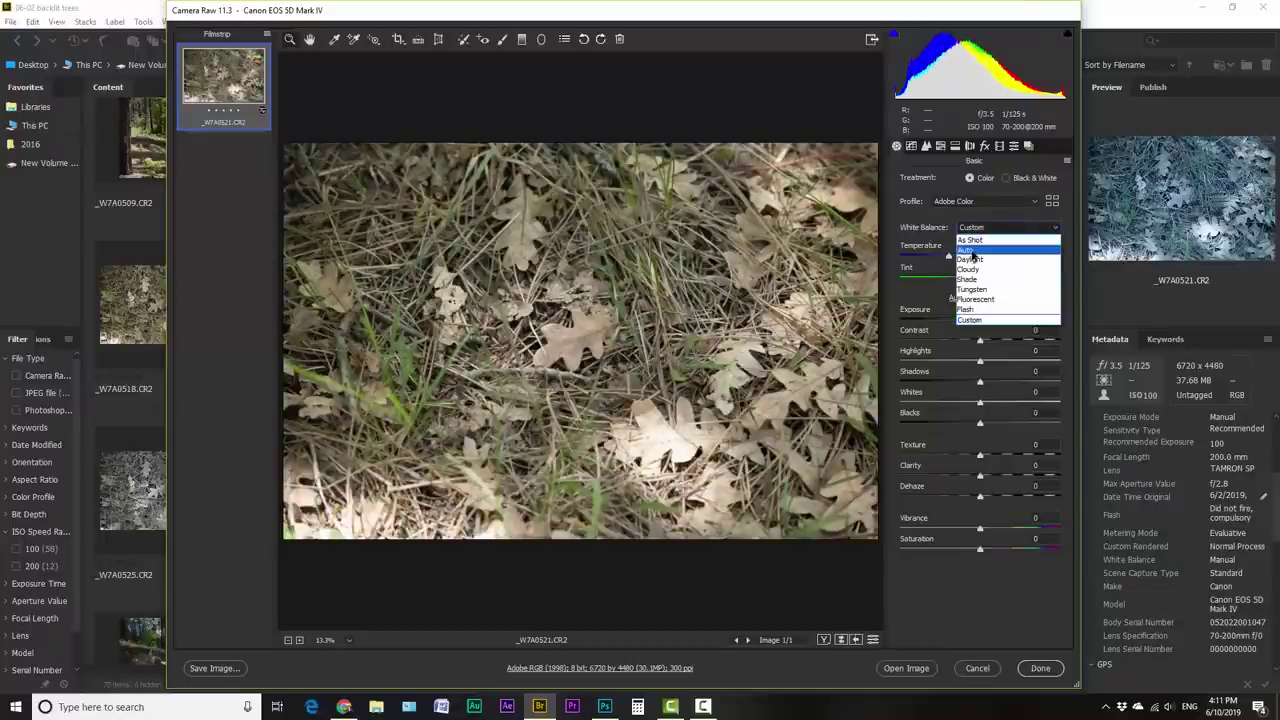
left_click(968, 249)
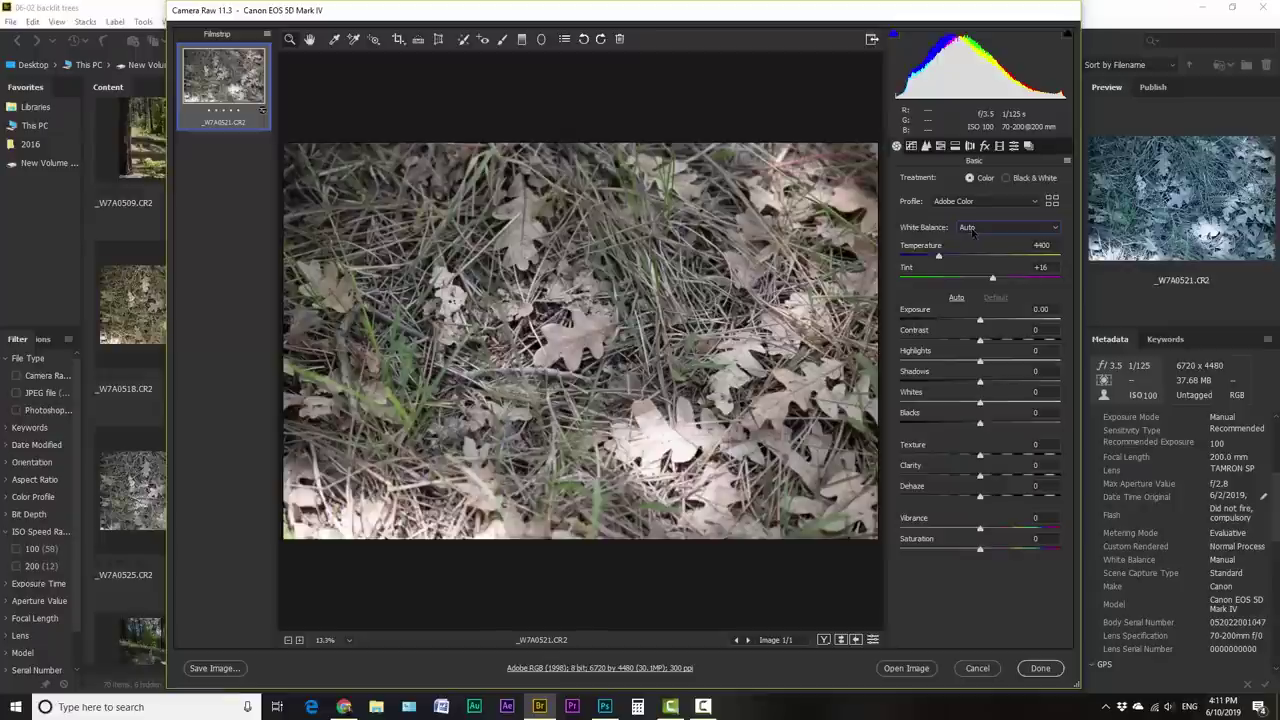
left_click(975, 228)
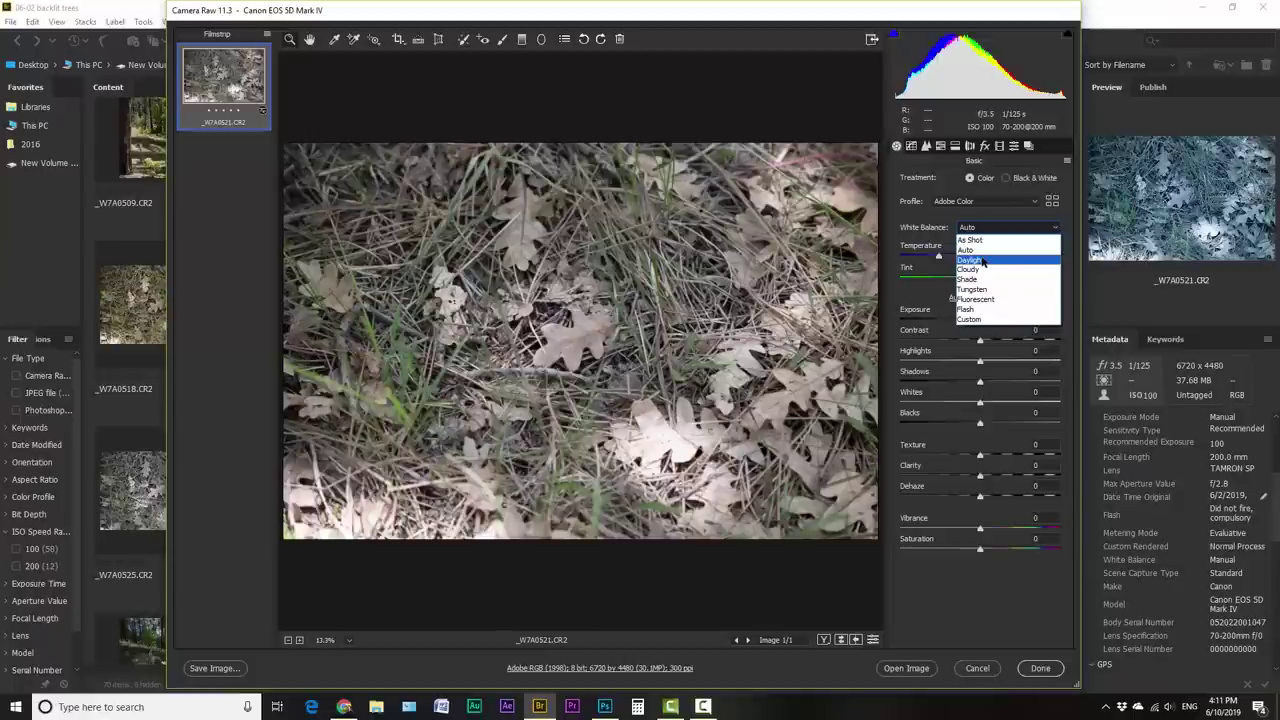
left_click(984, 261)
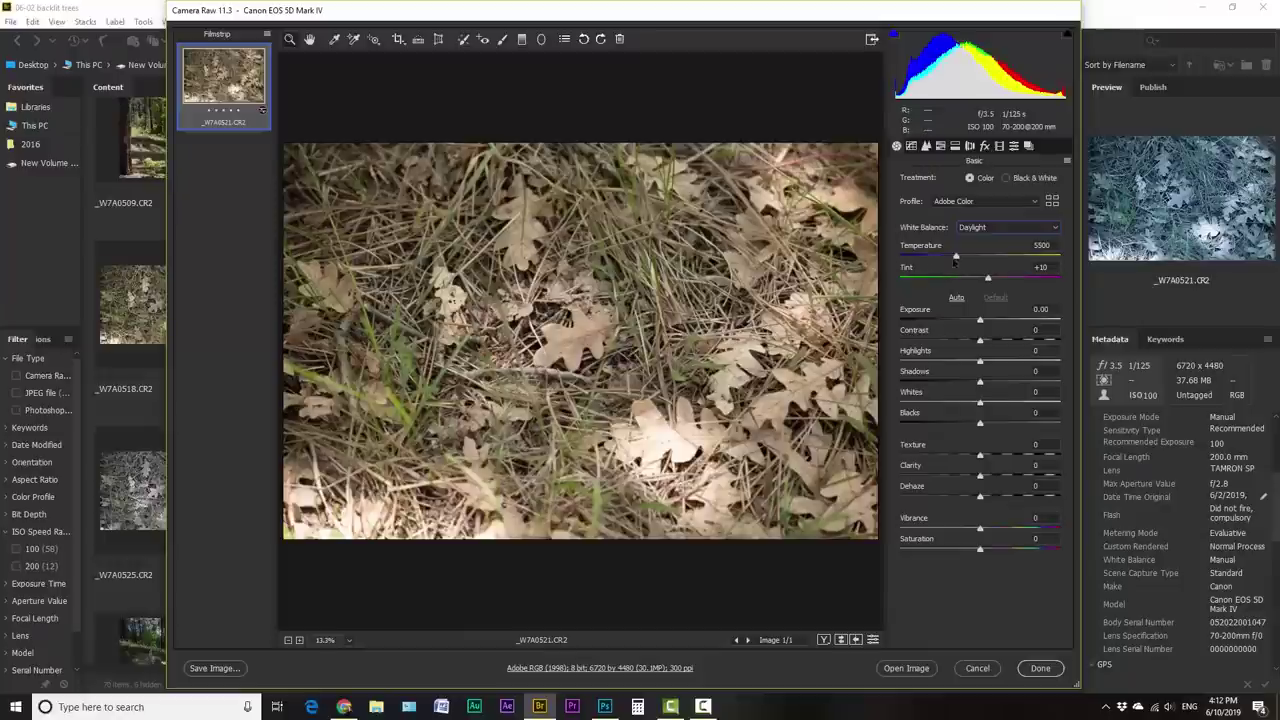
left_click_drag(956, 257, 950, 258)
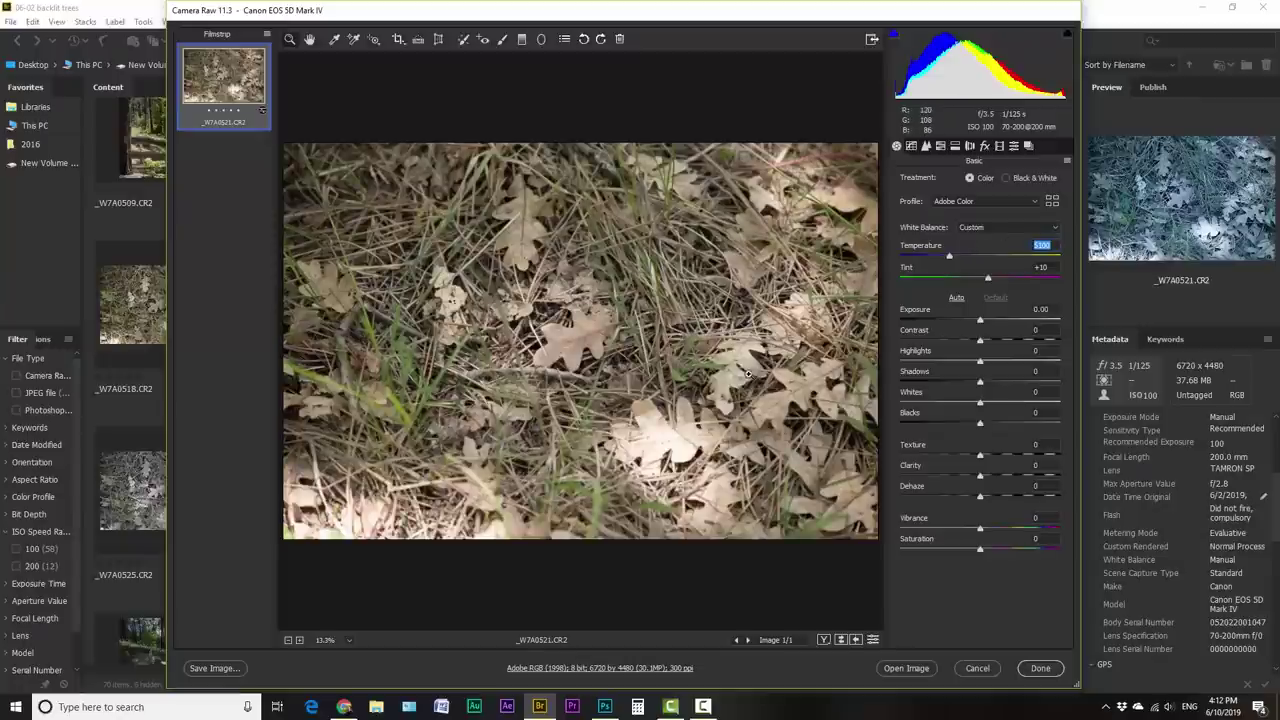
Sample neutral leaves with the White Balance Tool, warm Temperature slightly, and finish with Done
left_click(335, 40)
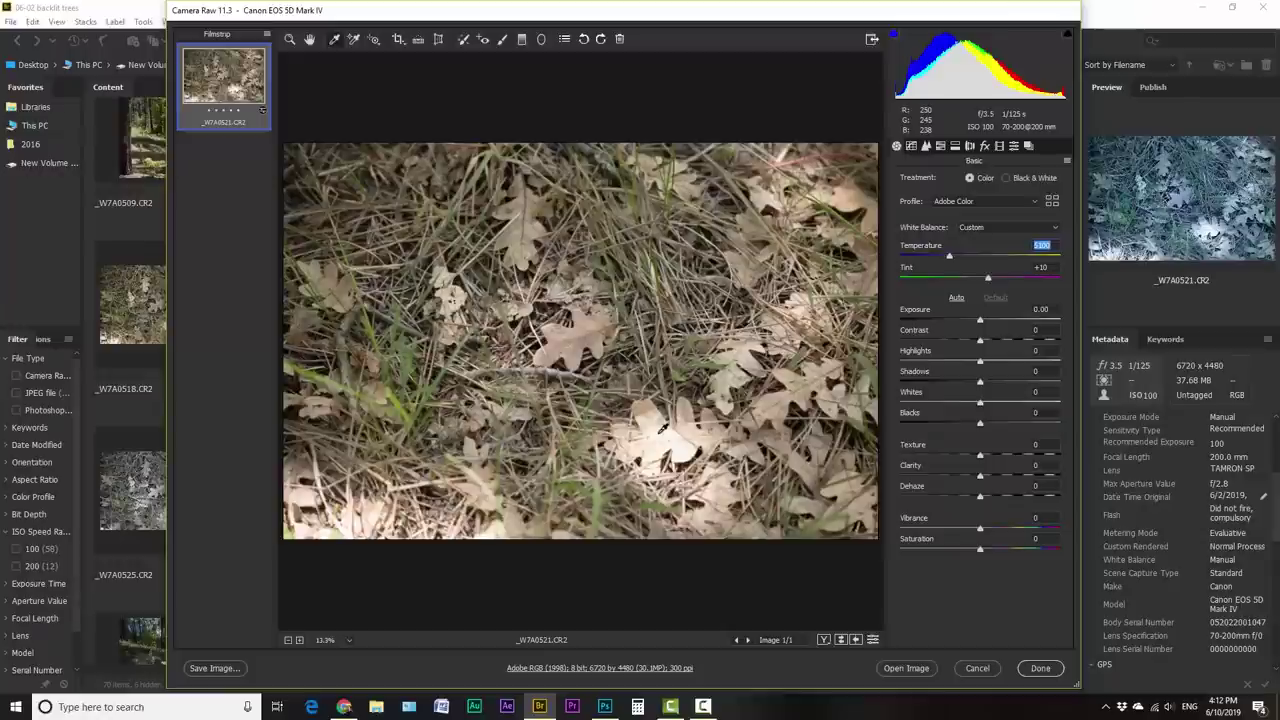
left_click(662, 428)
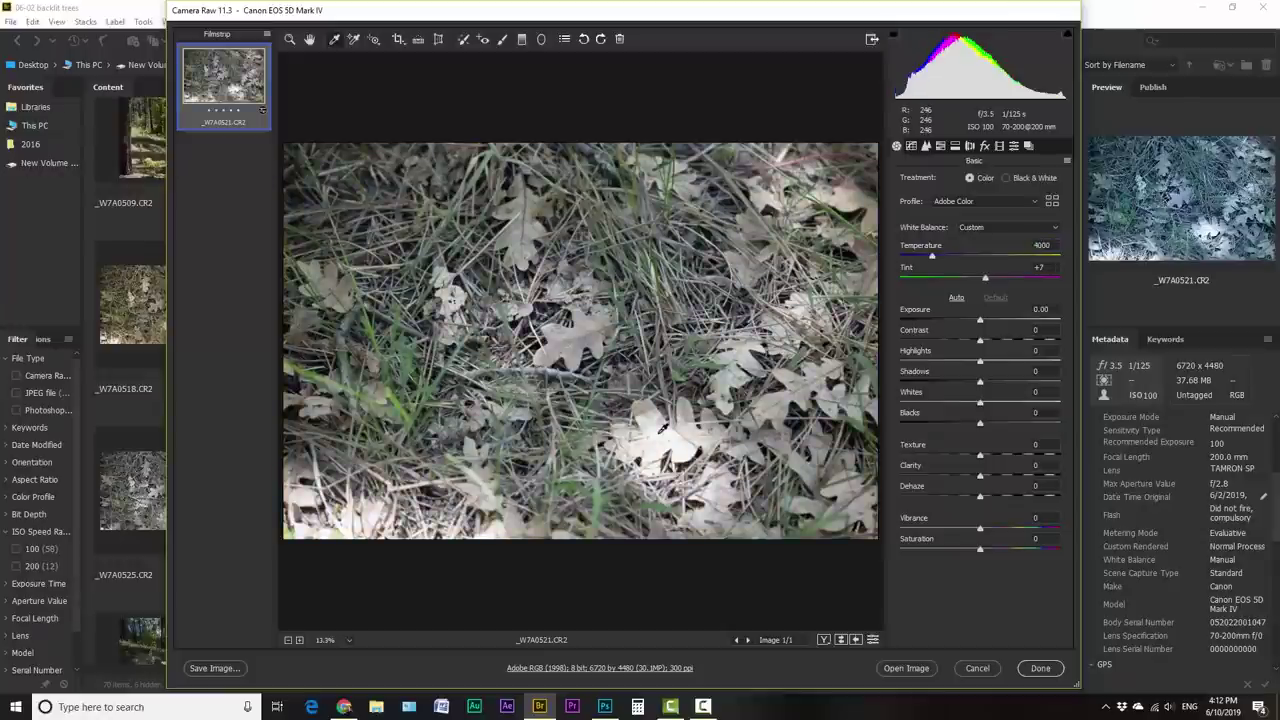
left_click(657, 432)
left_click(658, 432)
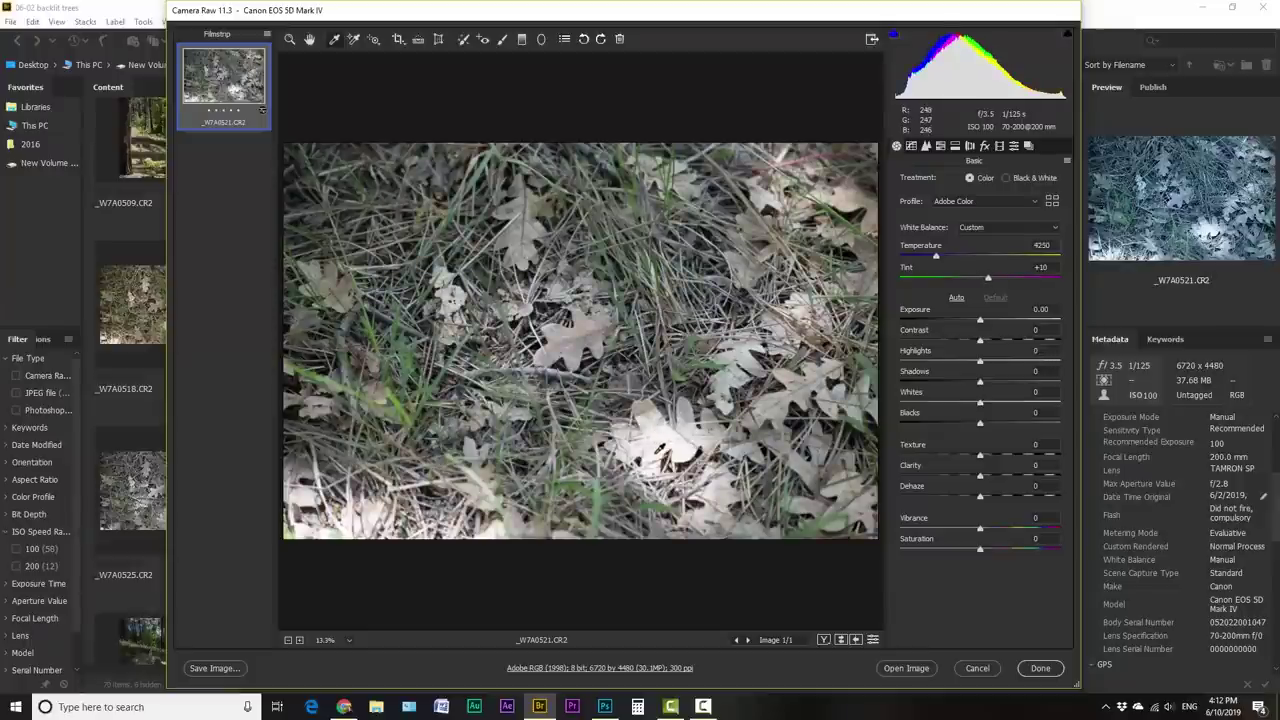
left_click(660, 449)
left_click(657, 430)
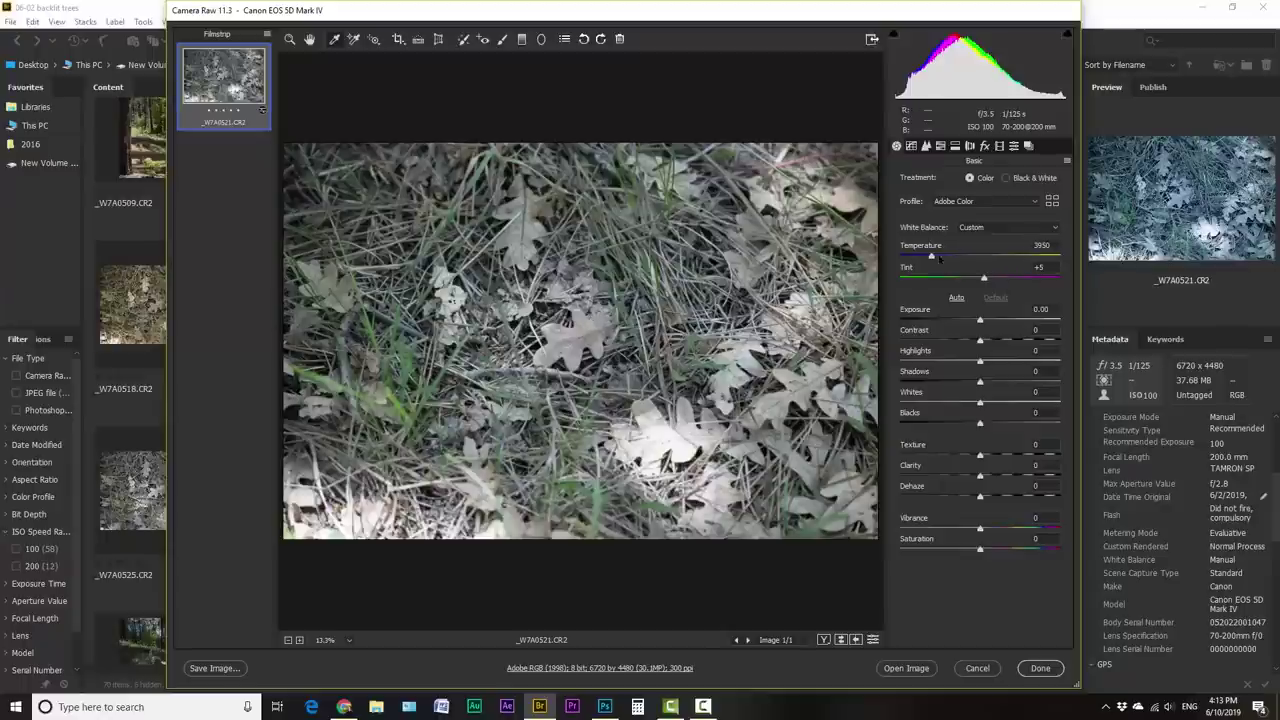
left_click_drag(931, 256, 941, 257)
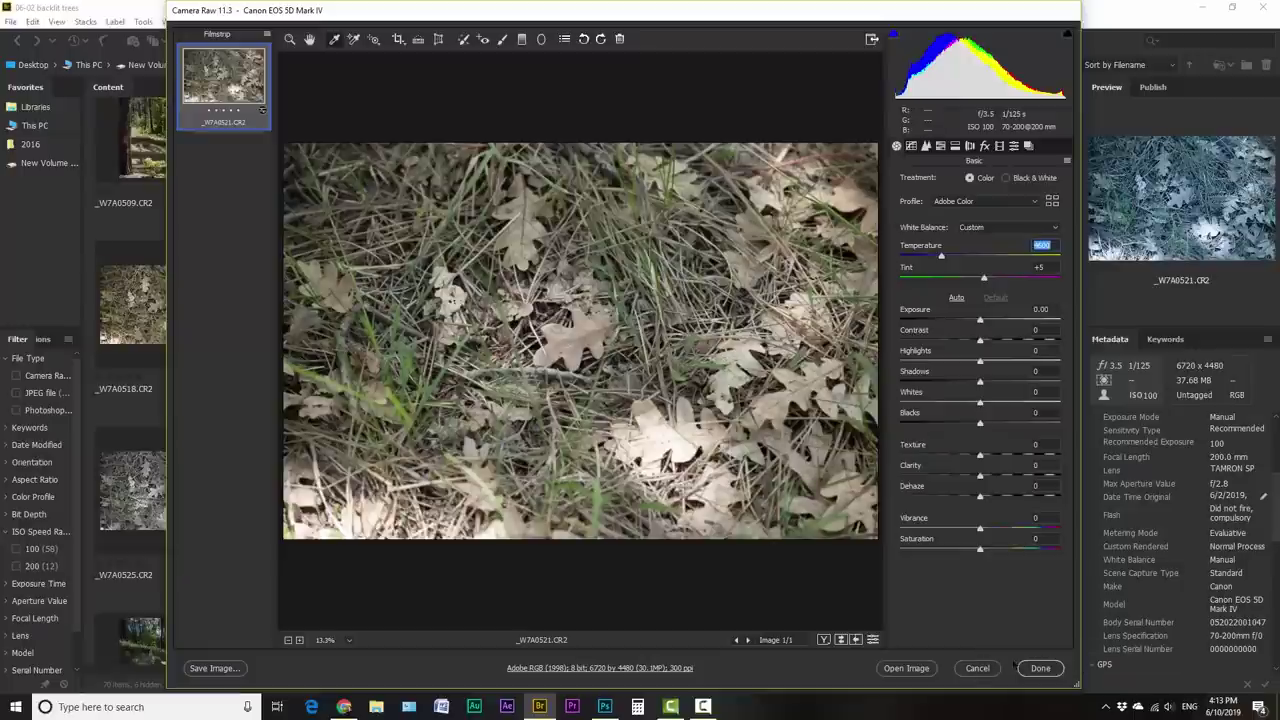
left_click(977, 668)
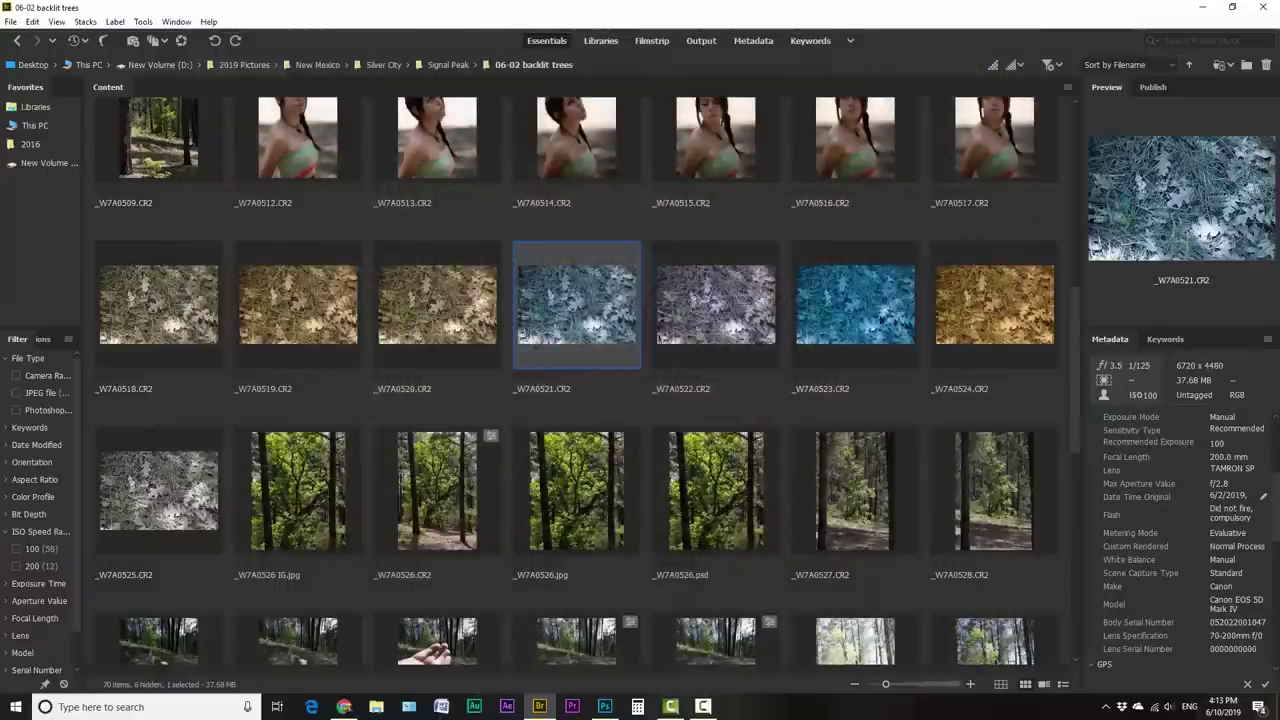
left_click(990, 315)
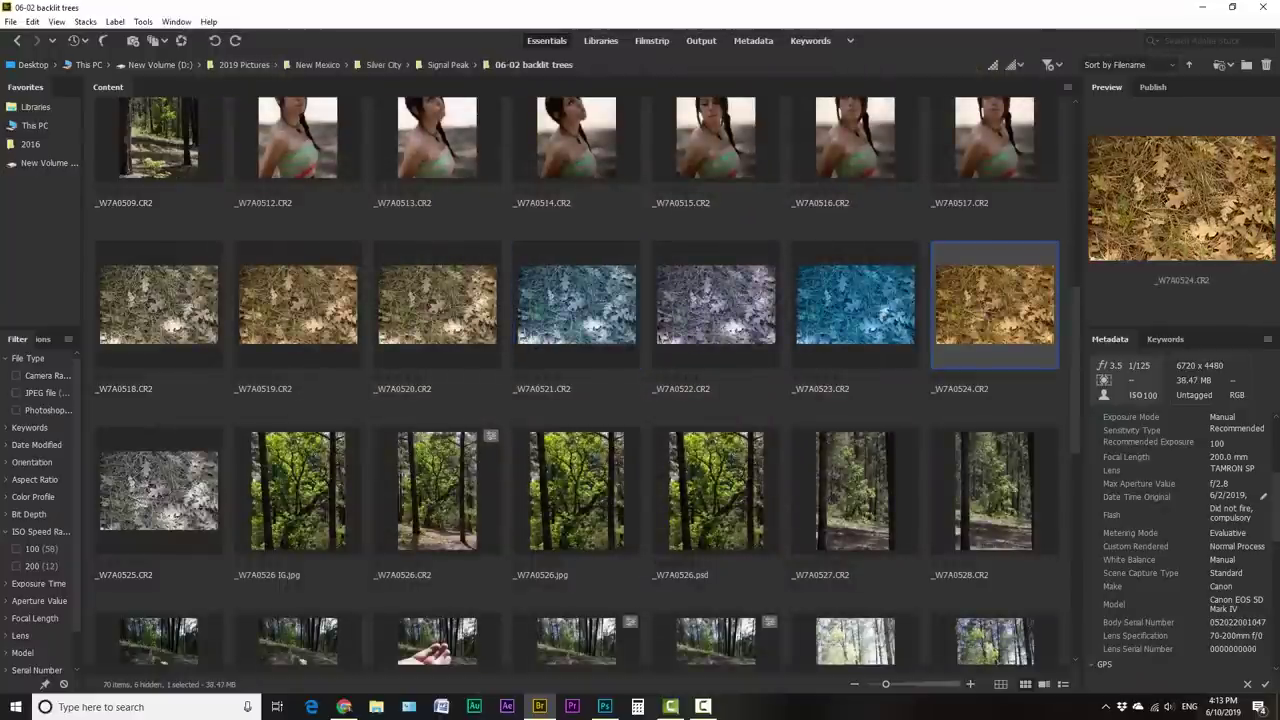
key("ctrl+r")
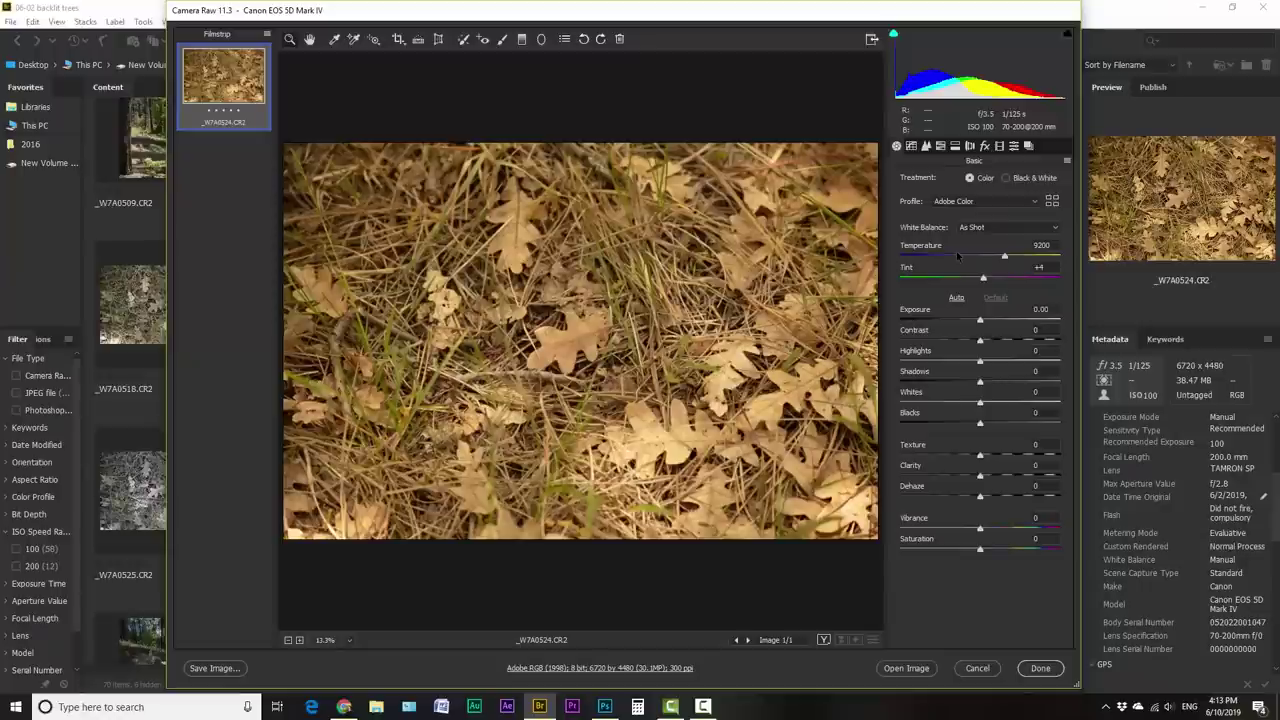
left_click(986, 229)
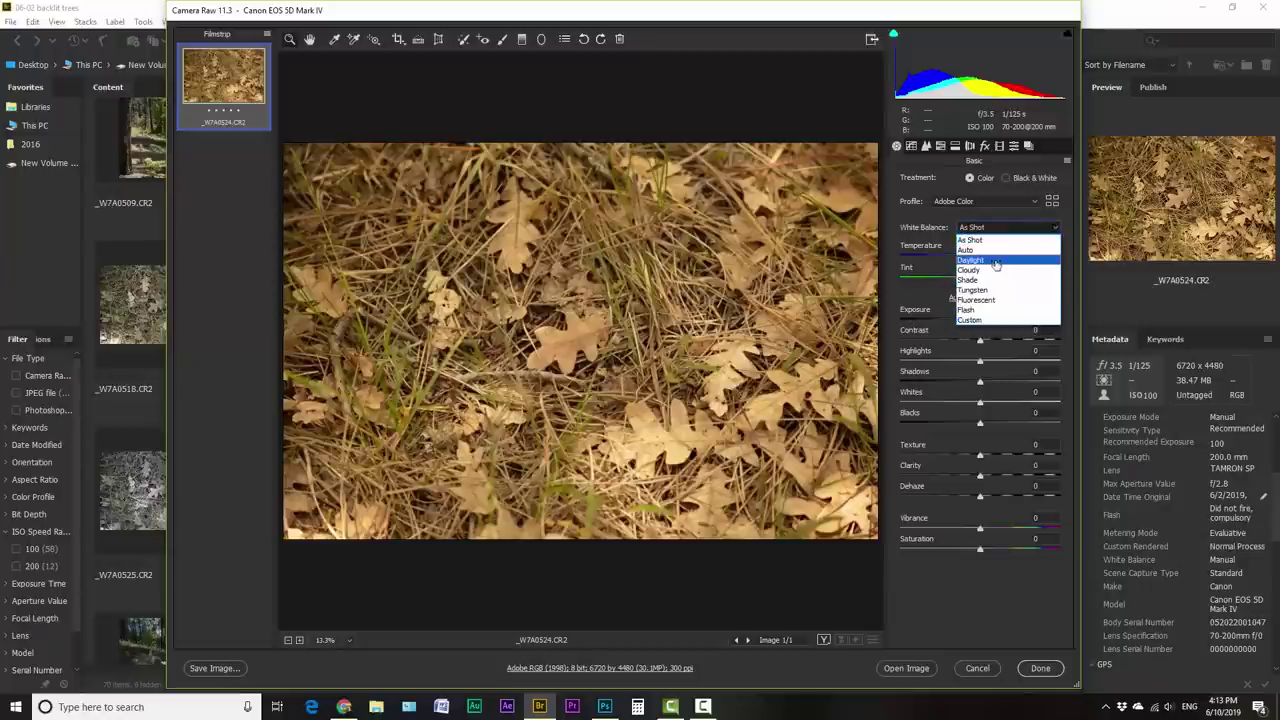
left_click(996, 261)
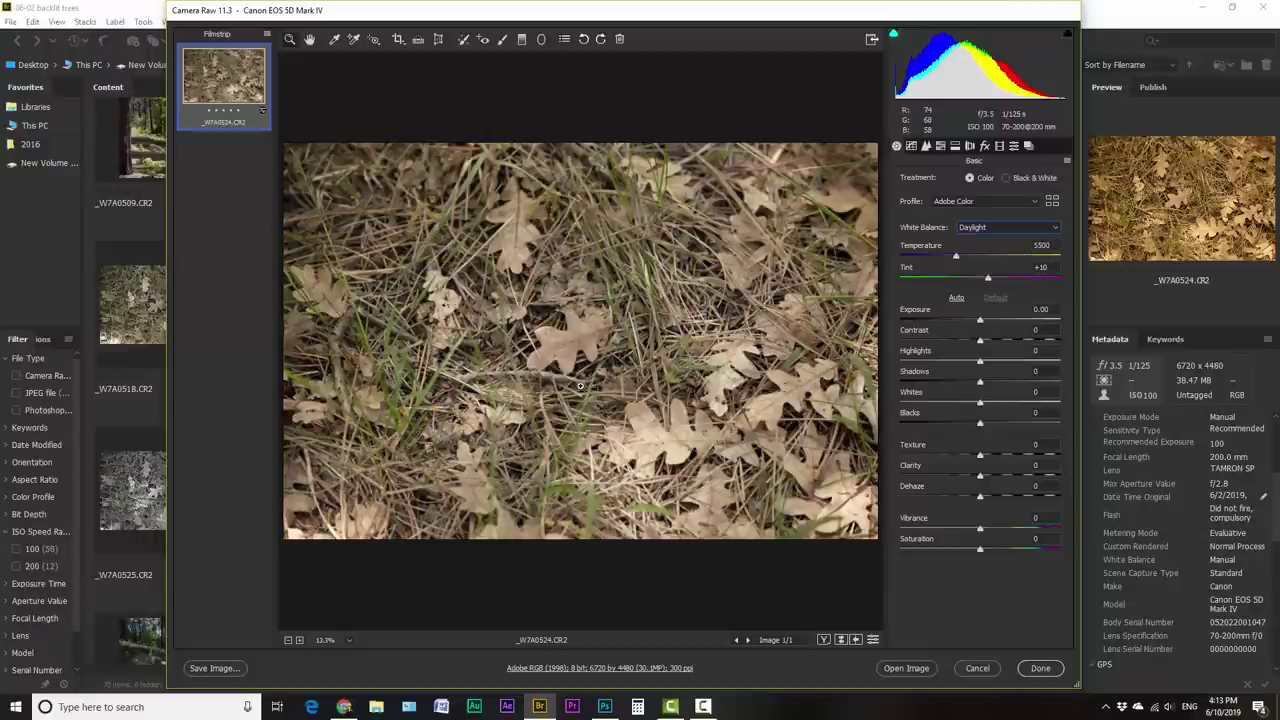
key("Tab")
key("Tab")
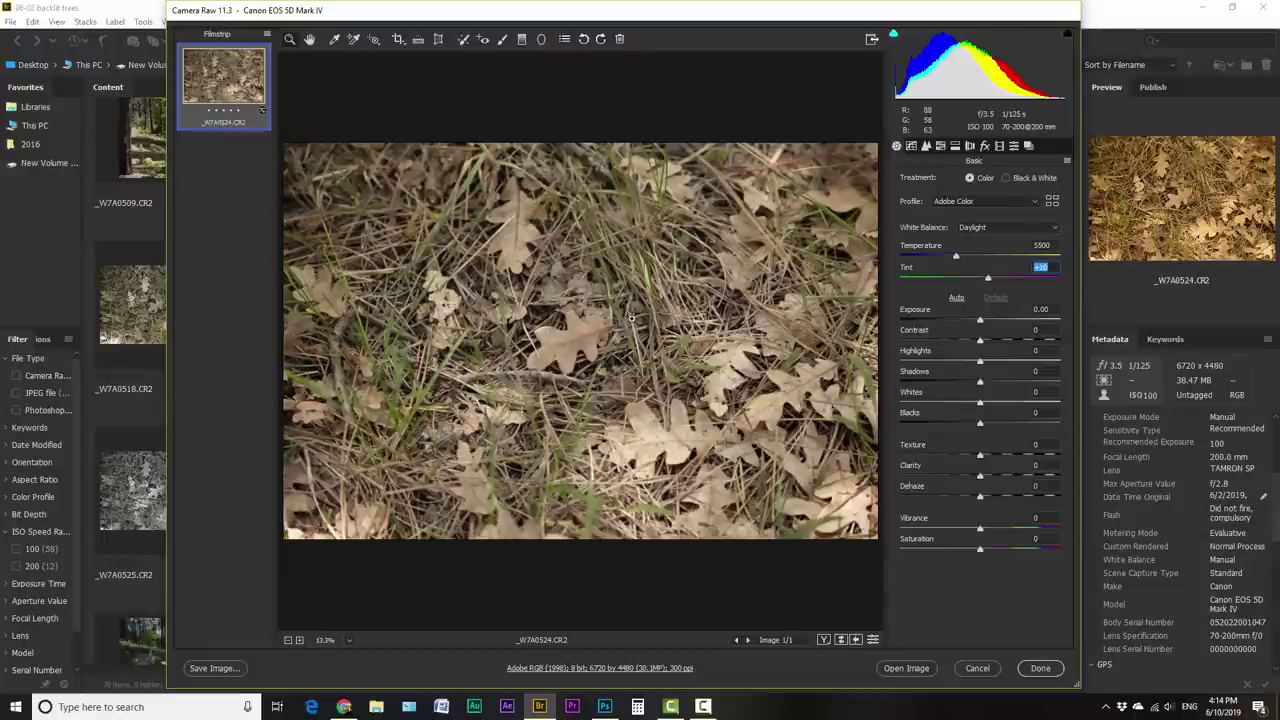
left_click(983, 228)
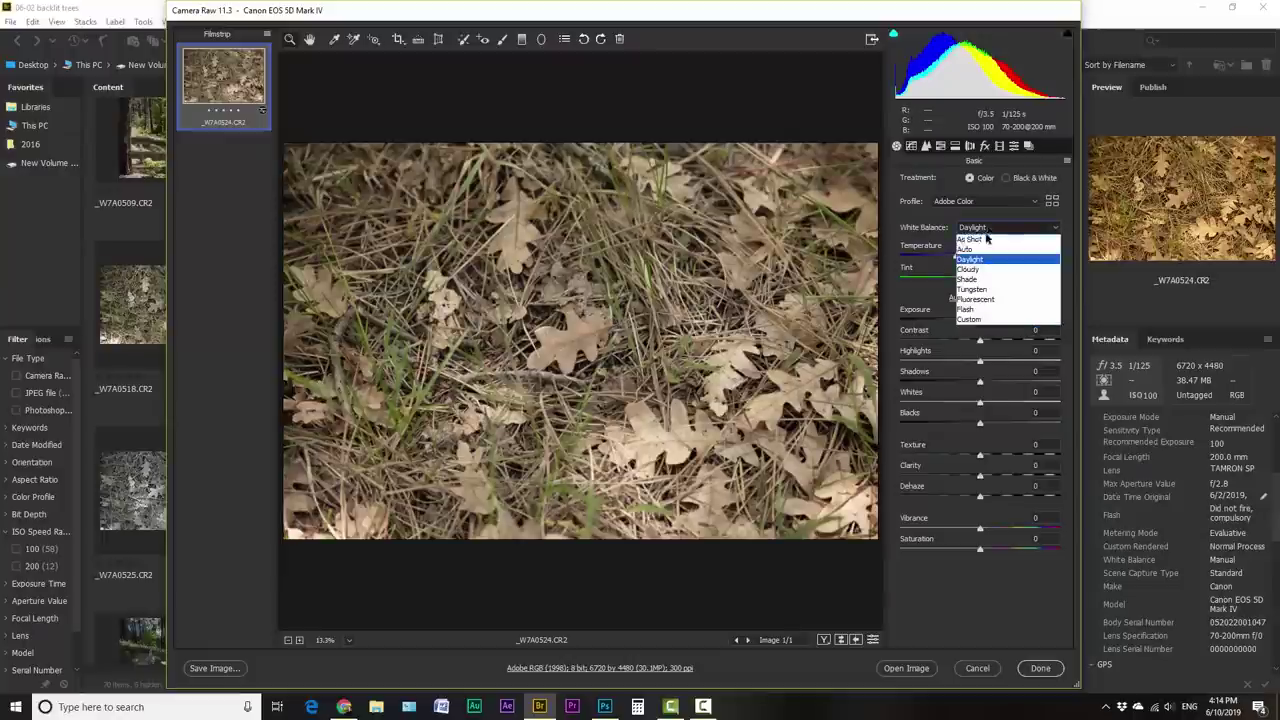
left_click(983, 235)
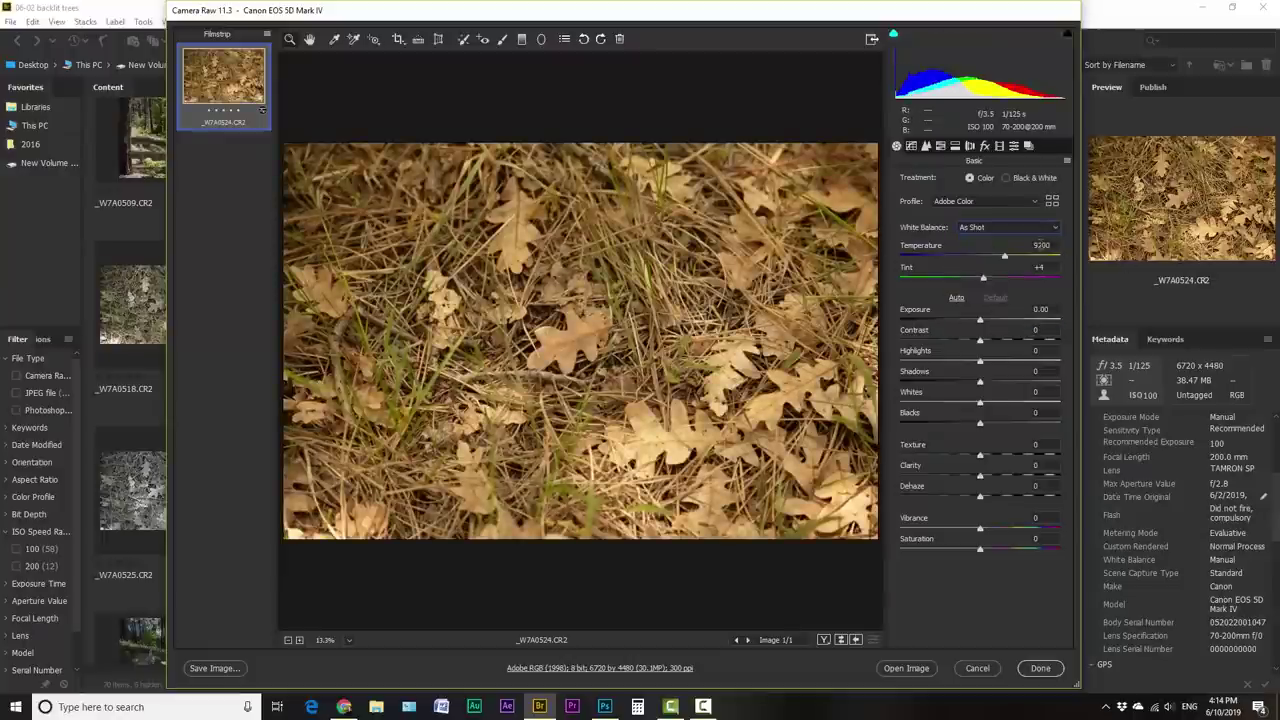
left_click(985, 229)
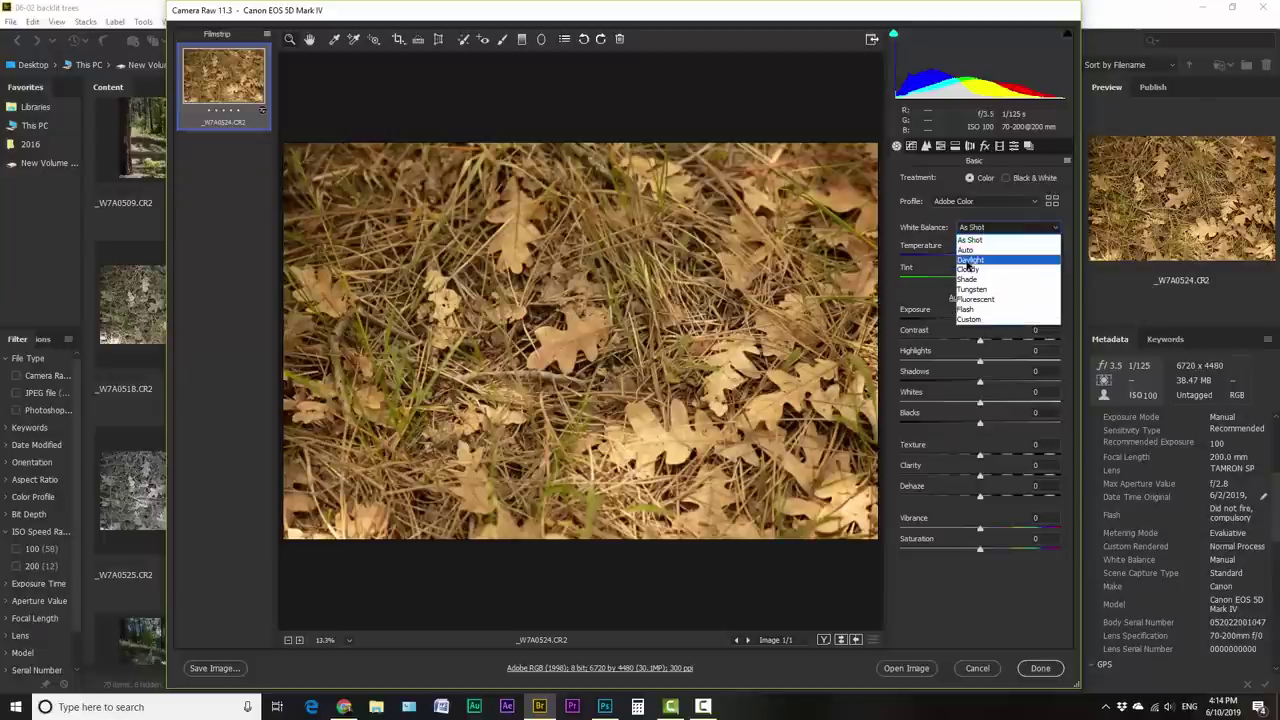
left_click(968, 262)
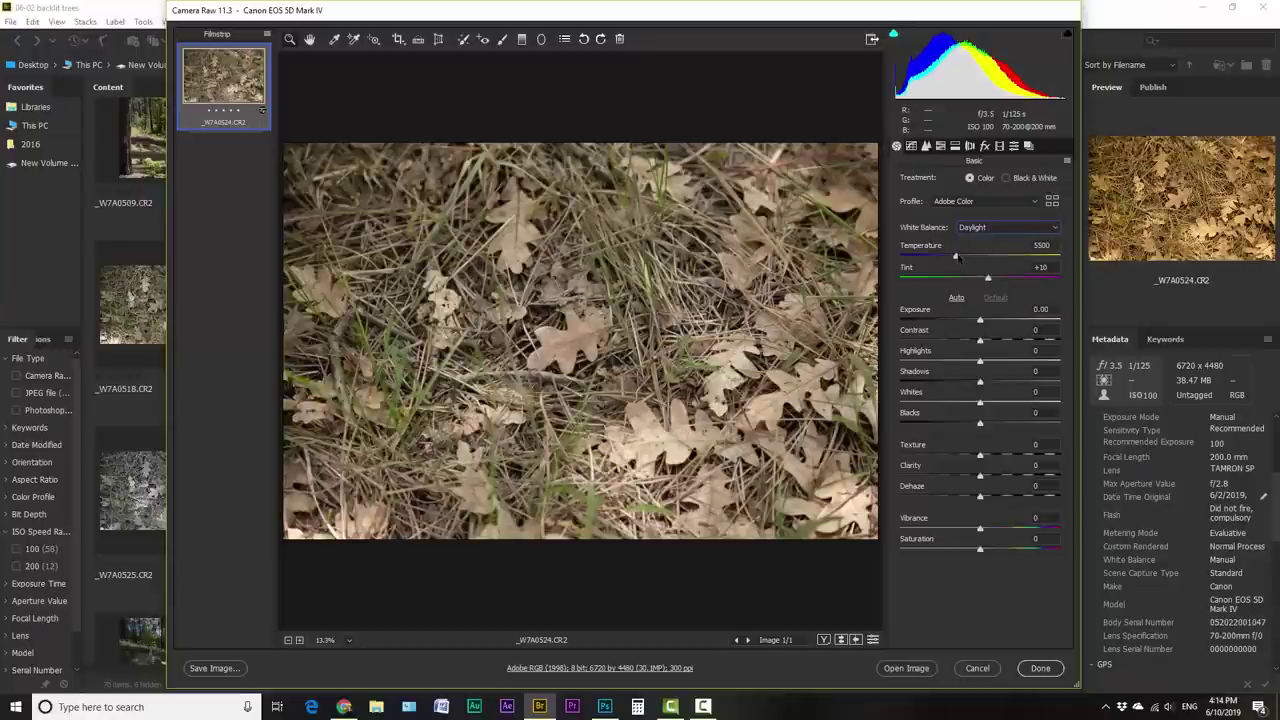
left_click(554, 337)
left_click(554, 337)
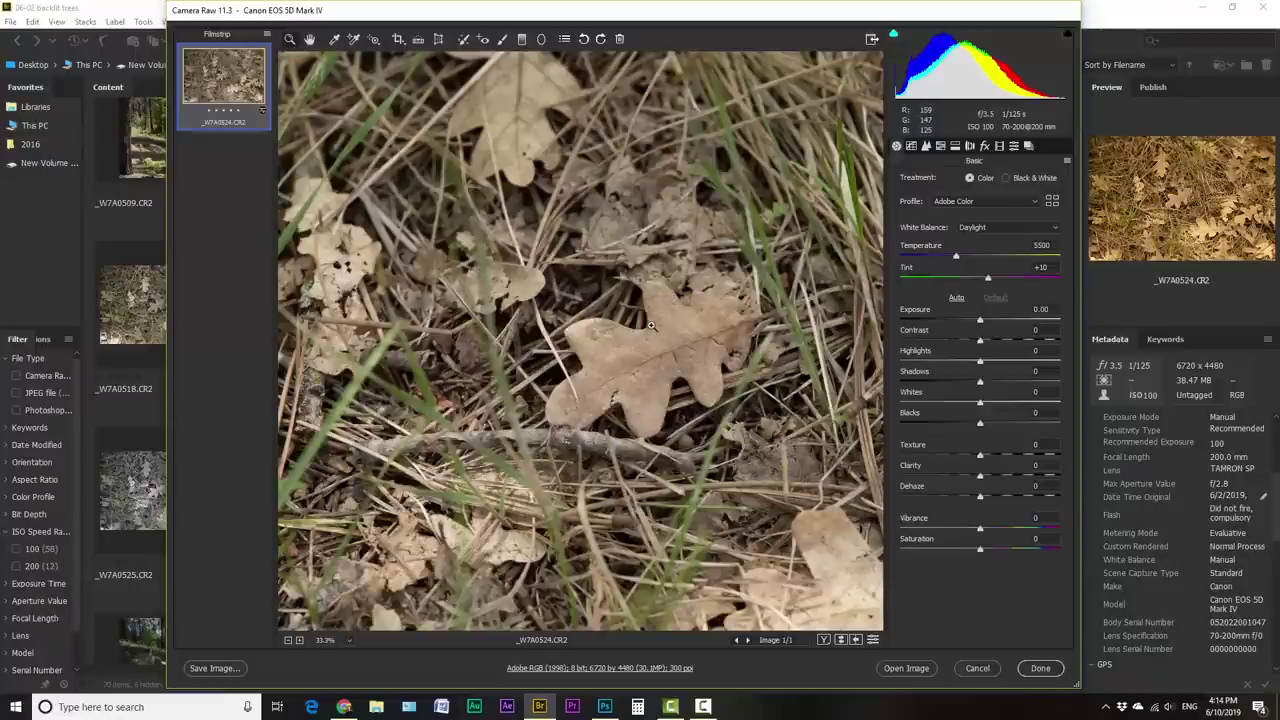
key("ctrl+0")
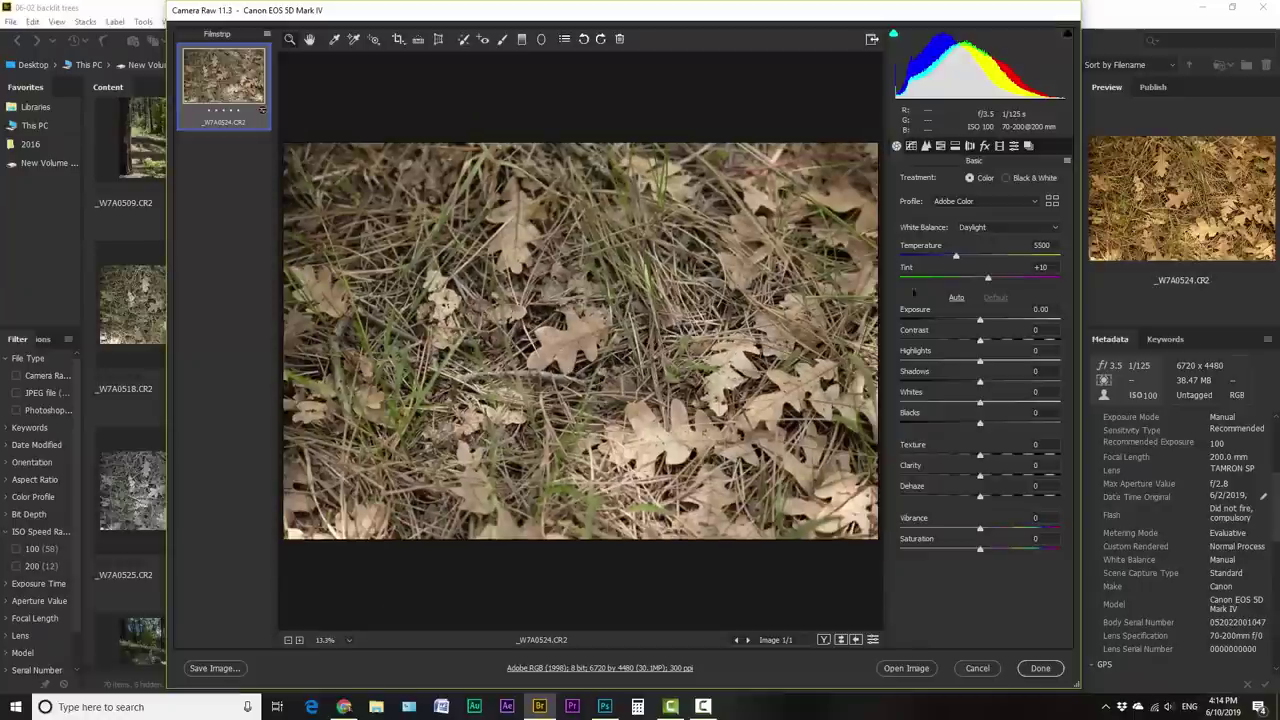
Drop Temperature to 2000 to show blue, restore Daylight, then cancel out of Camera Raw
left_click_drag(956, 257, 900, 257)
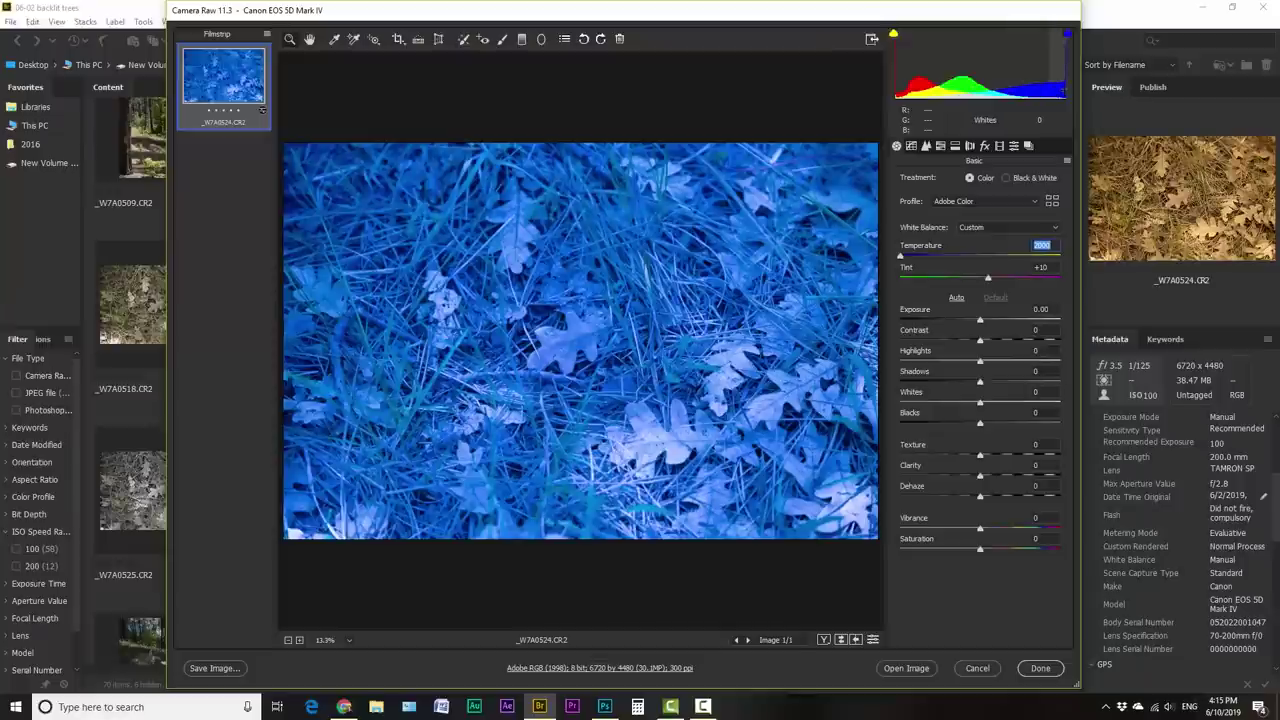
left_click(993, 229)
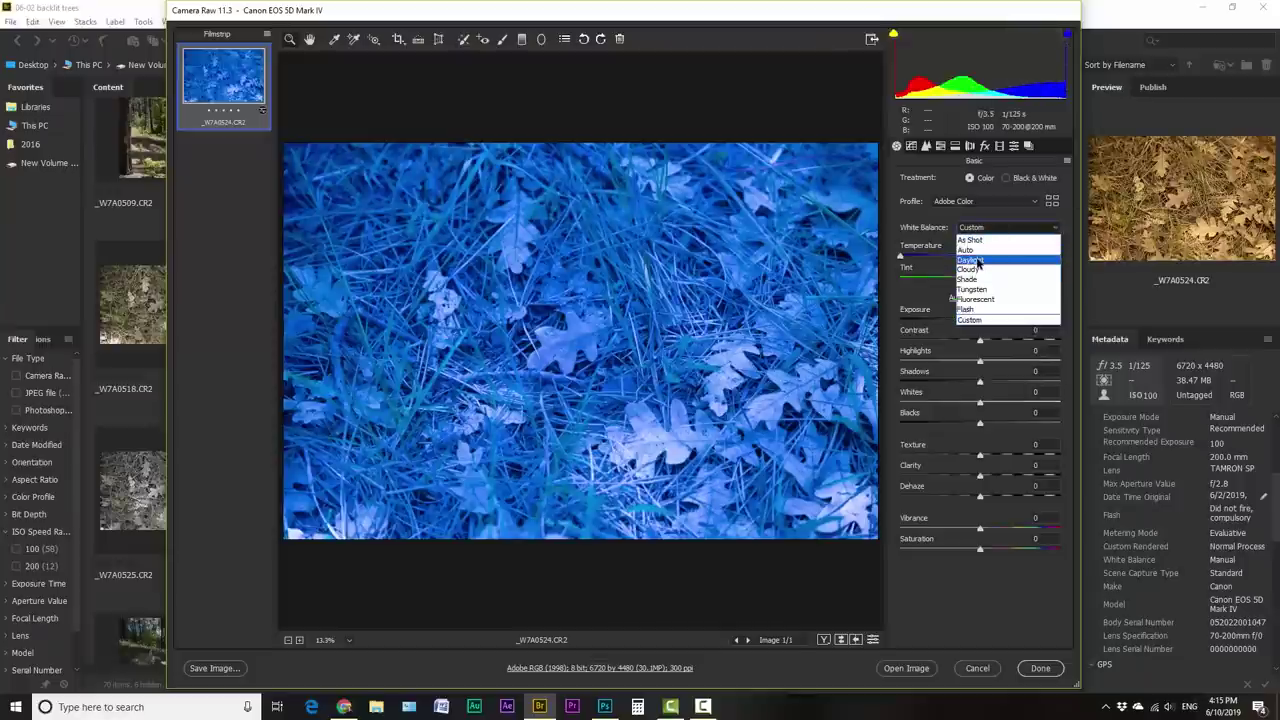
left_click(975, 259)
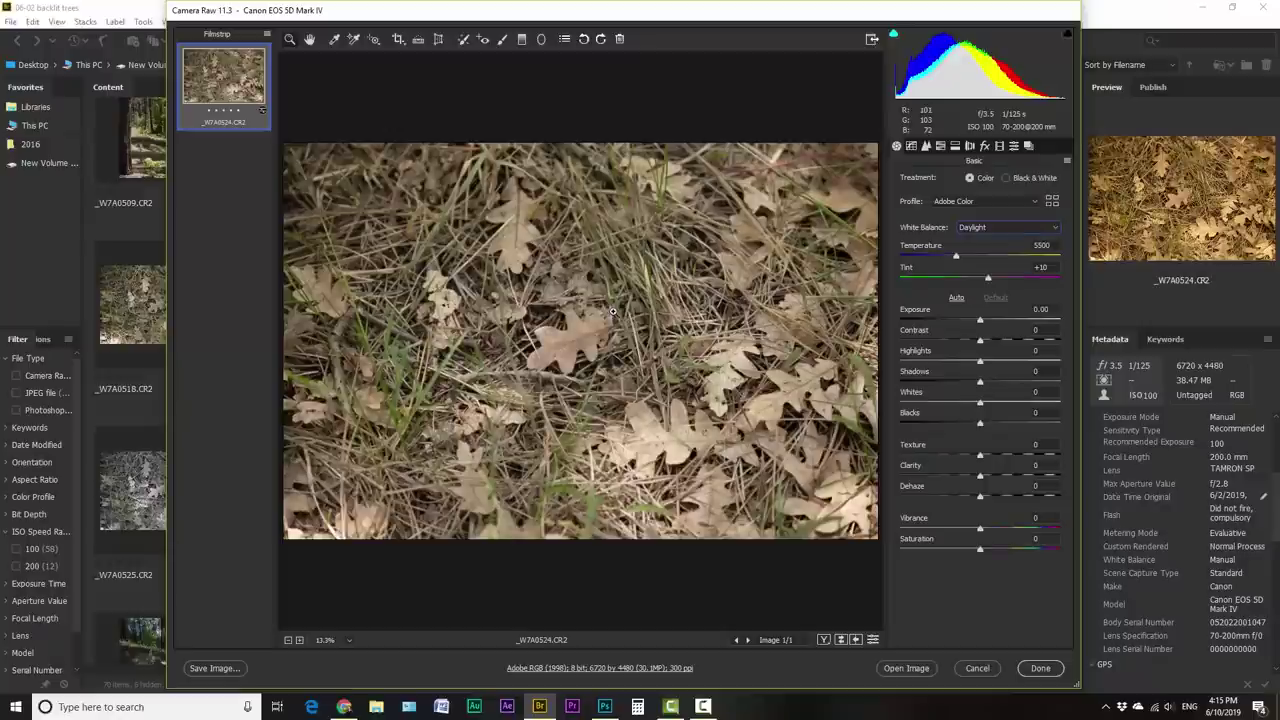
left_click(977, 668)
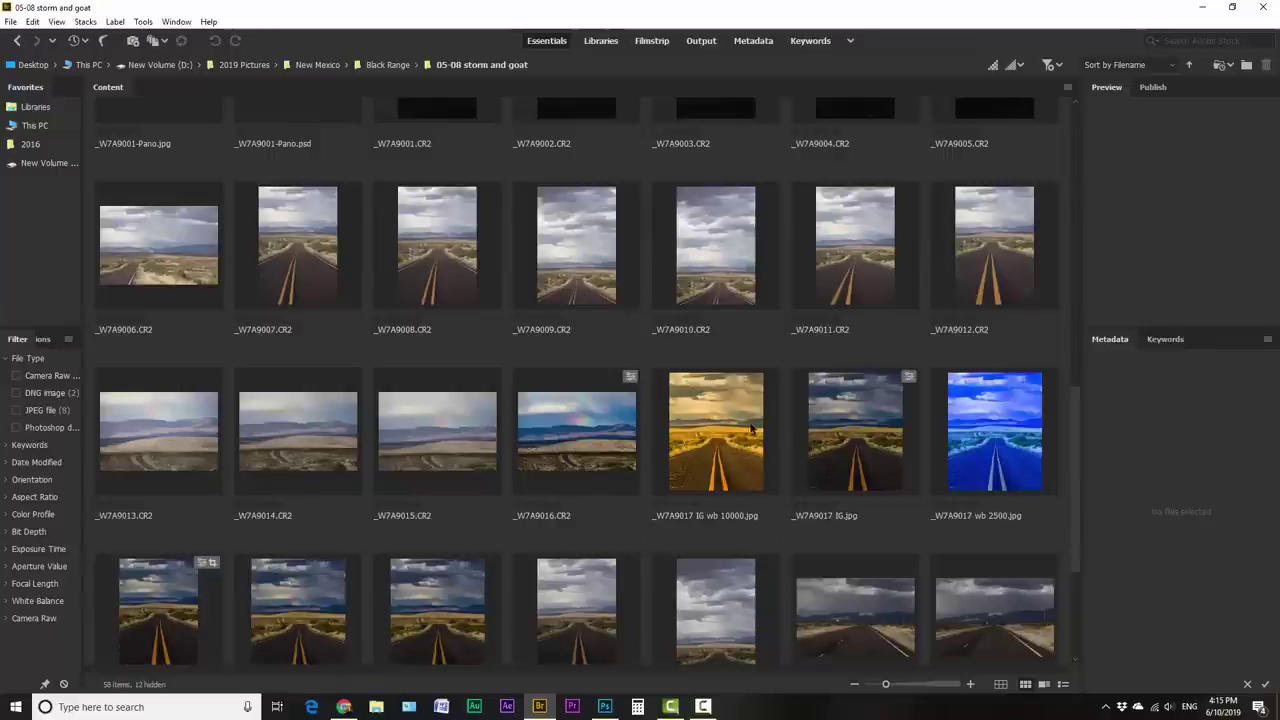
Select _W7A9017 wb 2500.jpg among the road thumbnails and open it in Photoshop
left_click(716, 437)
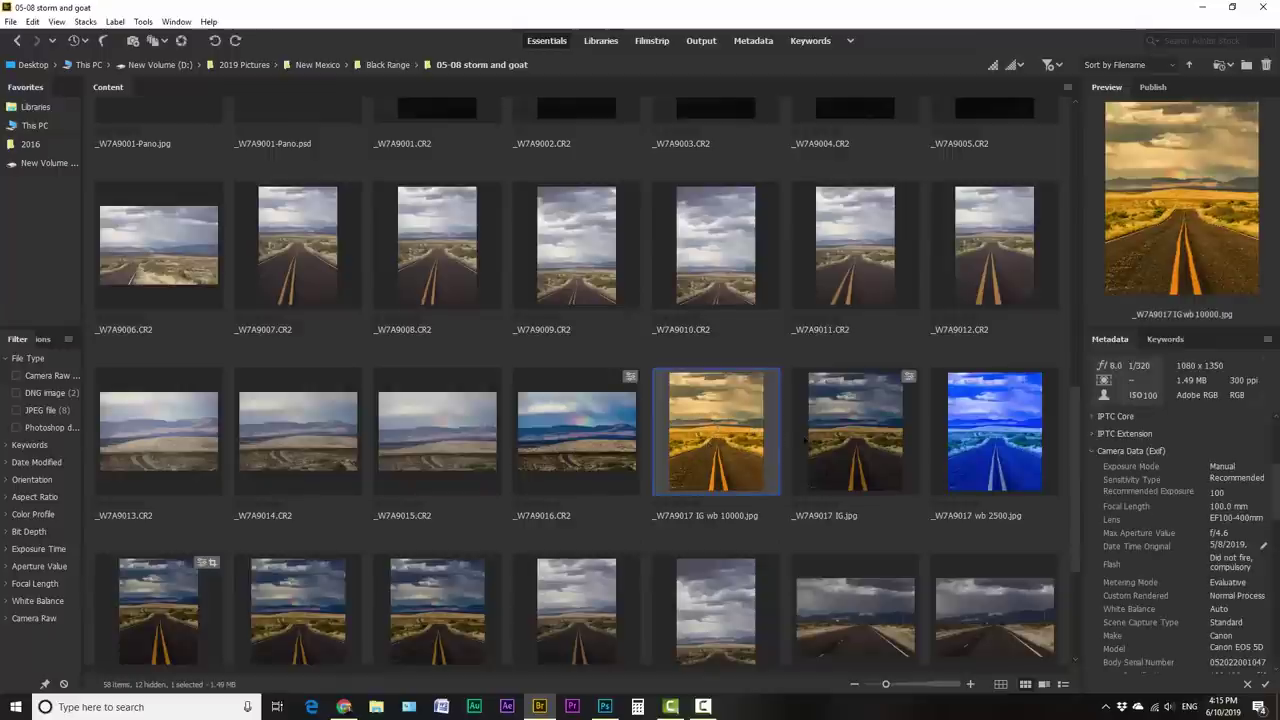
left_click(1000, 435)
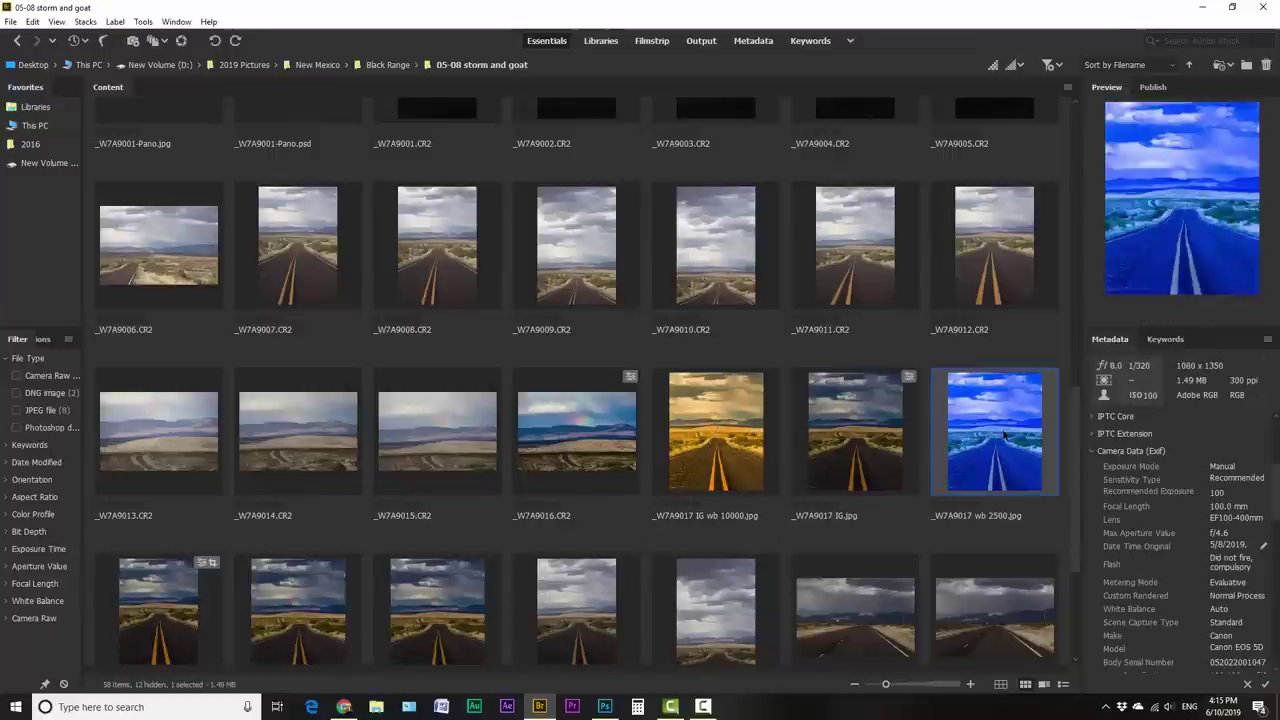
left_click(885, 444)
key("ctrl+r")
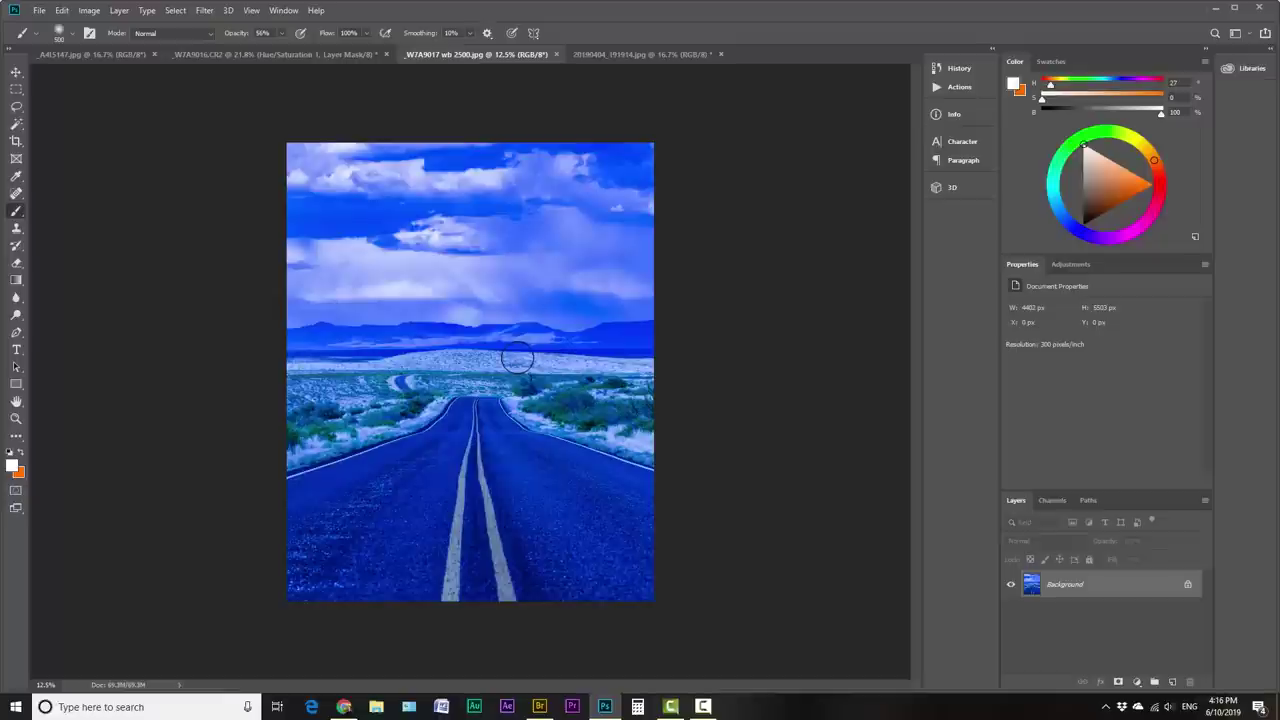
Apply the Camera Raw Filter to the wb 2500 photo and raise Temperature to warm it
key("ctrl+shift+a")
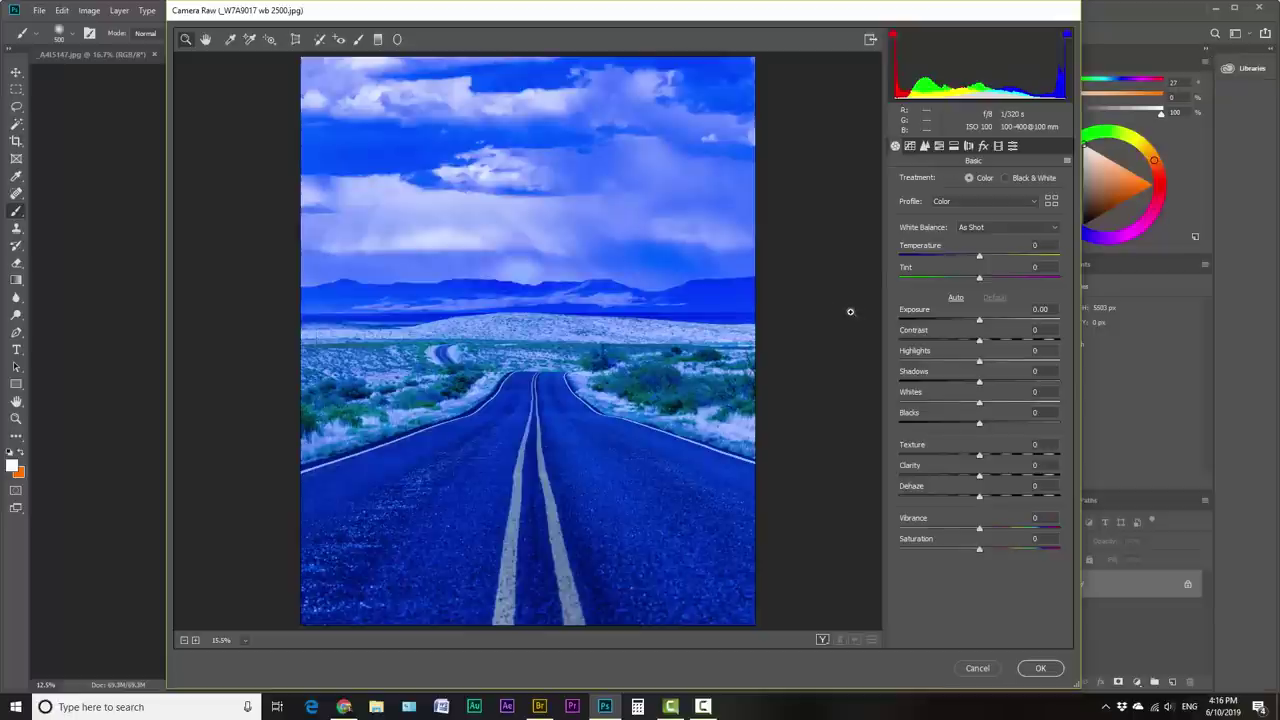
left_click(979, 251)
left_click_drag(981, 257, 1037, 255)
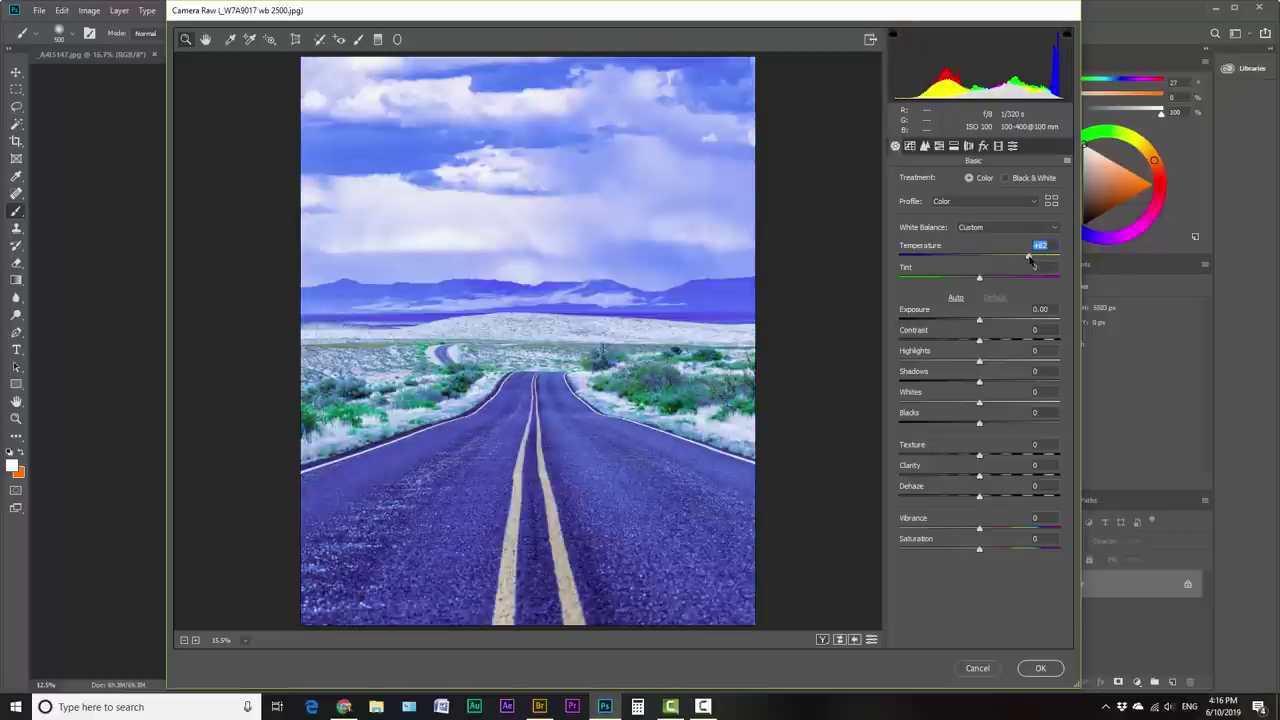
left_click_drag(1035, 262, 1051, 257)
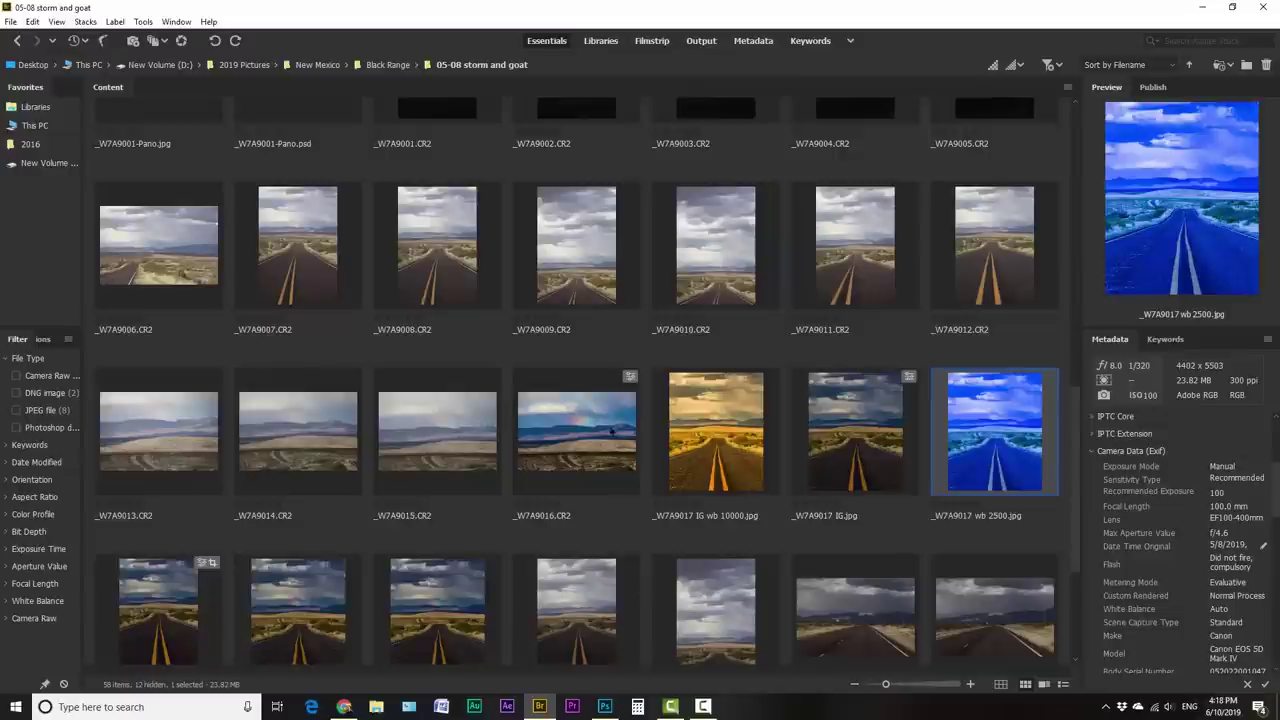
Open _W7A9017 IG wb 10000.jpg in Photoshop and bring up the Camera Raw Filter
double_click(727, 447)
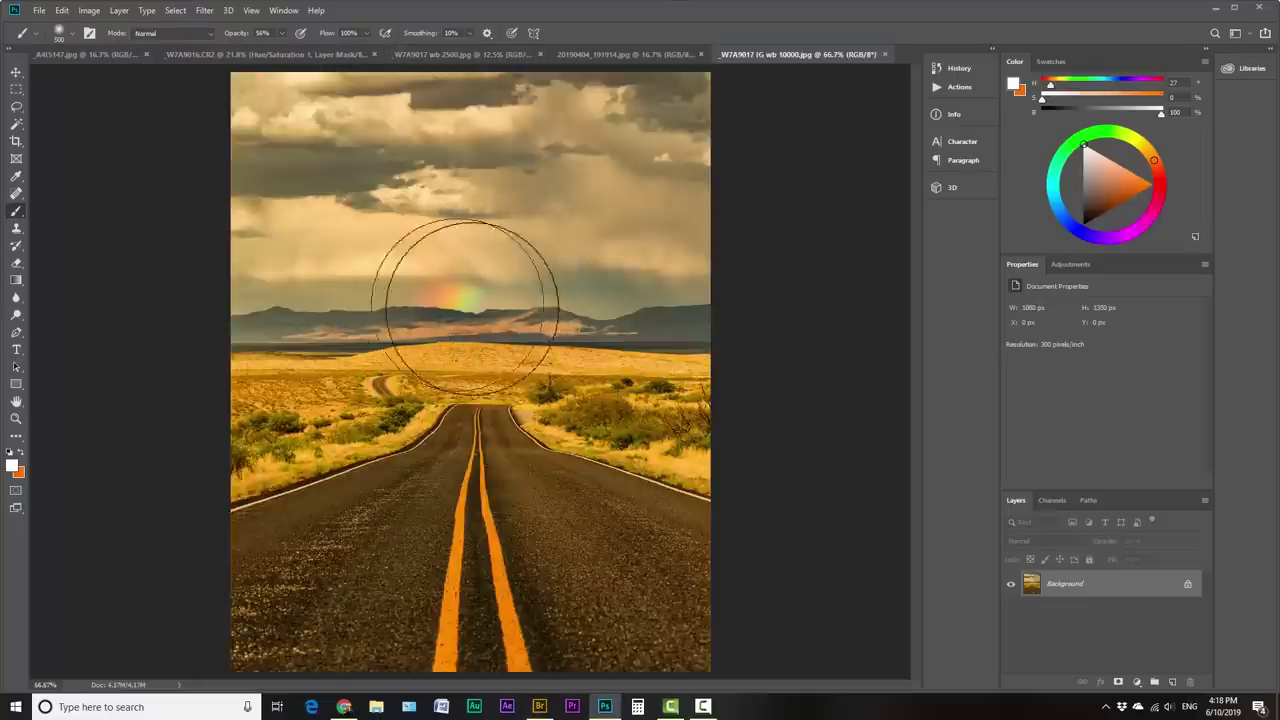
key("bracketleft")
key("bracketleft")
key("bracketleft")
key("bracketleft")
key("bracketleft")
key("bracketleft")
key("bracketleft")
key("bracketleft")
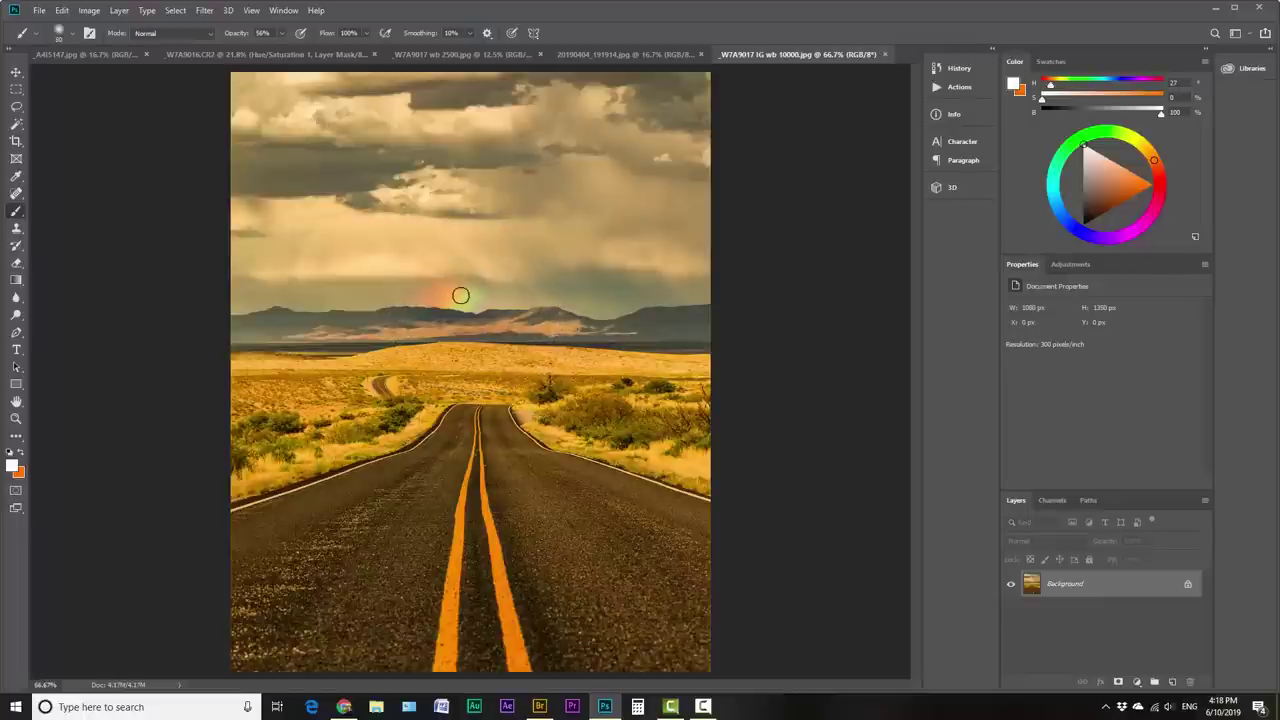
key("ctrl+shift+a")
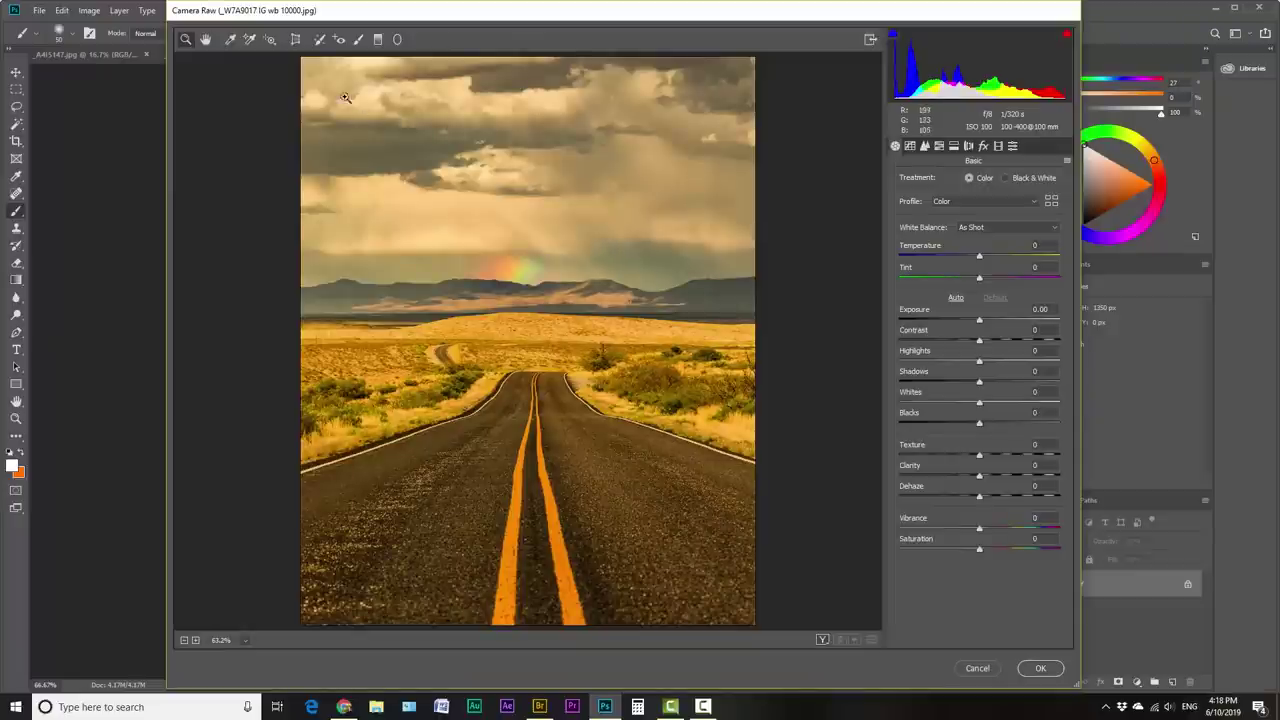
Sample neutral sky to set white balance to Temperature -53, Tint +3, and apply it
left_click(230, 39)
left_click(430, 219)
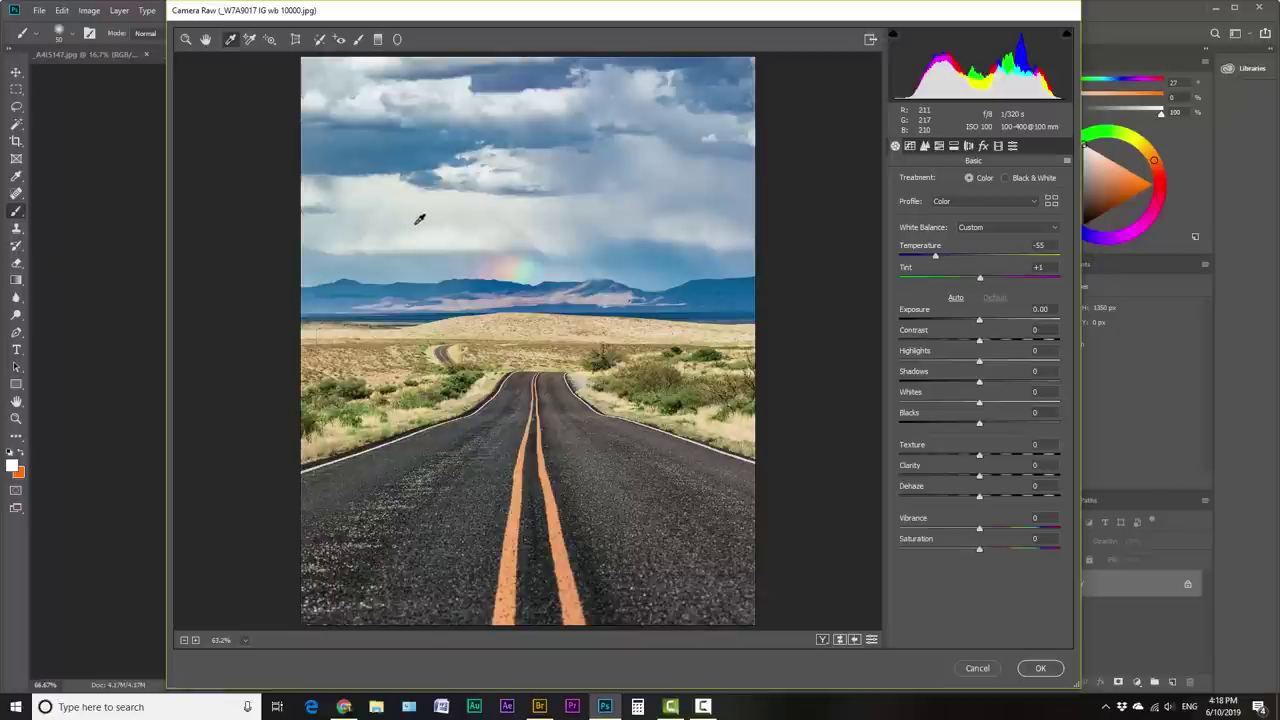
left_click(410, 217)
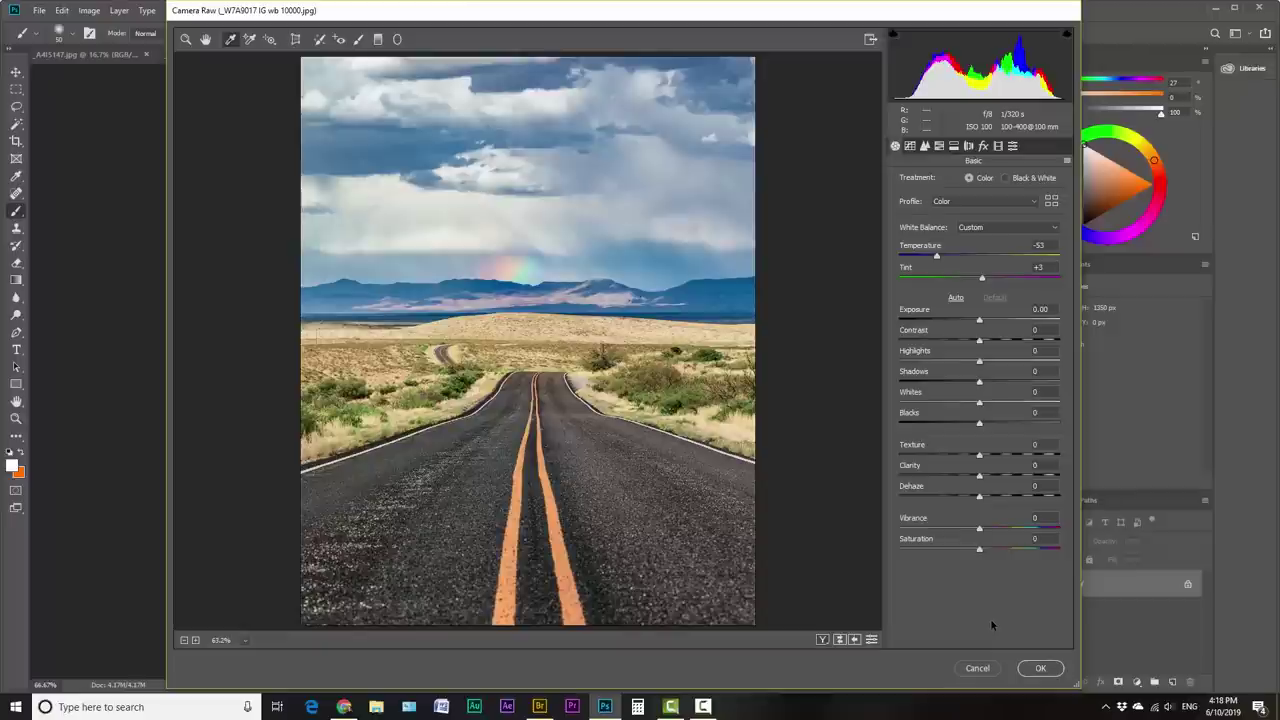
left_click(1043, 669)
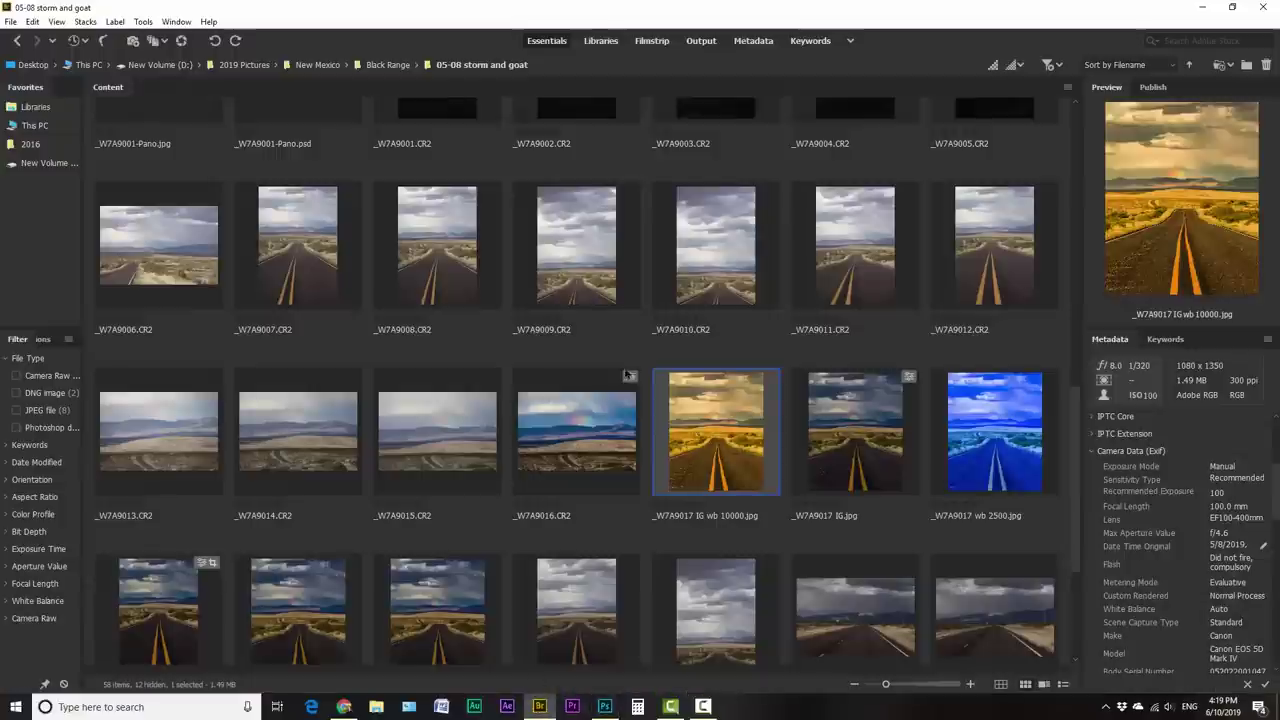
Open the unedited _W7A9017 IG.jpg from Camera Raw into Photoshop
left_click(850, 425)
key("ctrl+r")
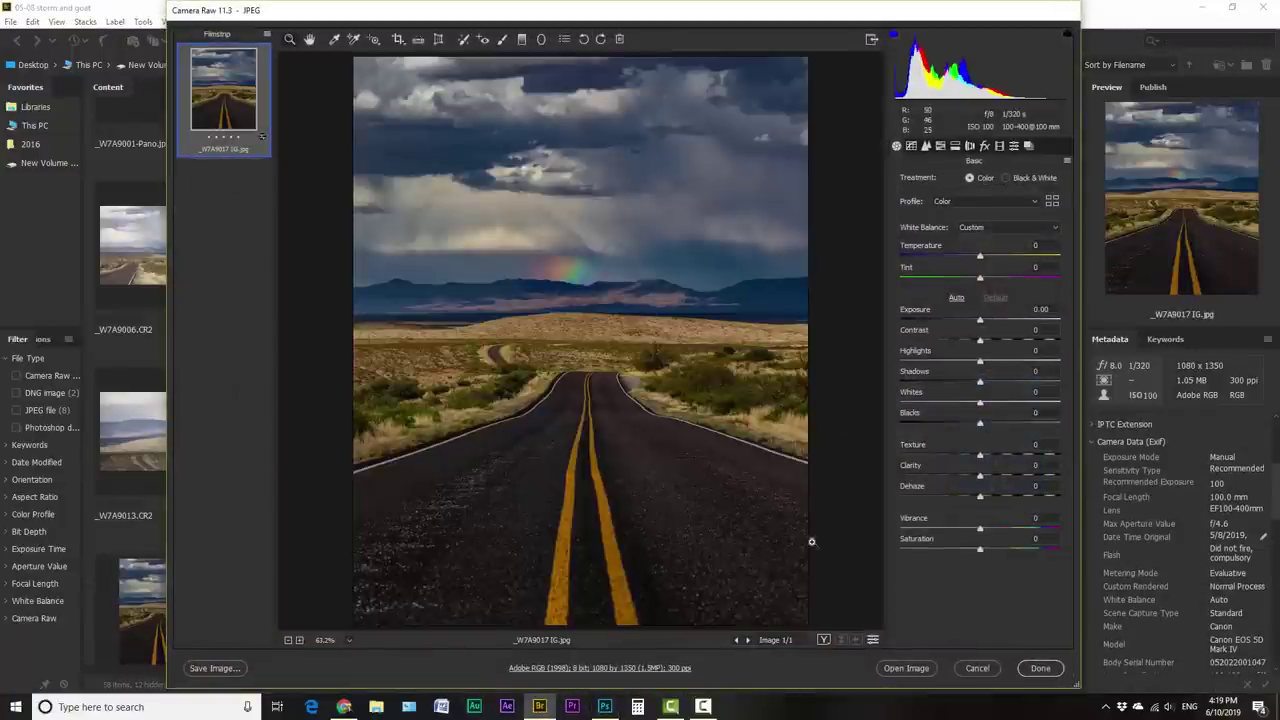
left_click(920, 669)
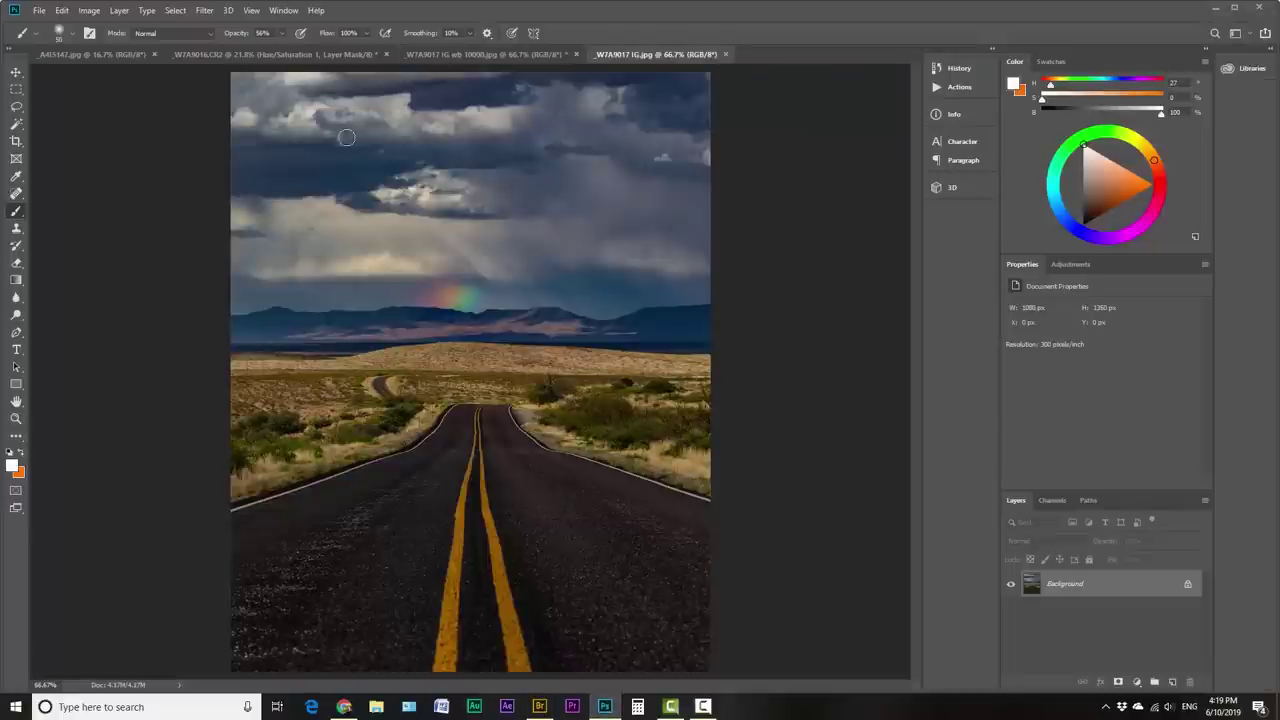
Float the original and wb 10000 windows side by side, undoing the correction for comparison
left_click(488, 55)
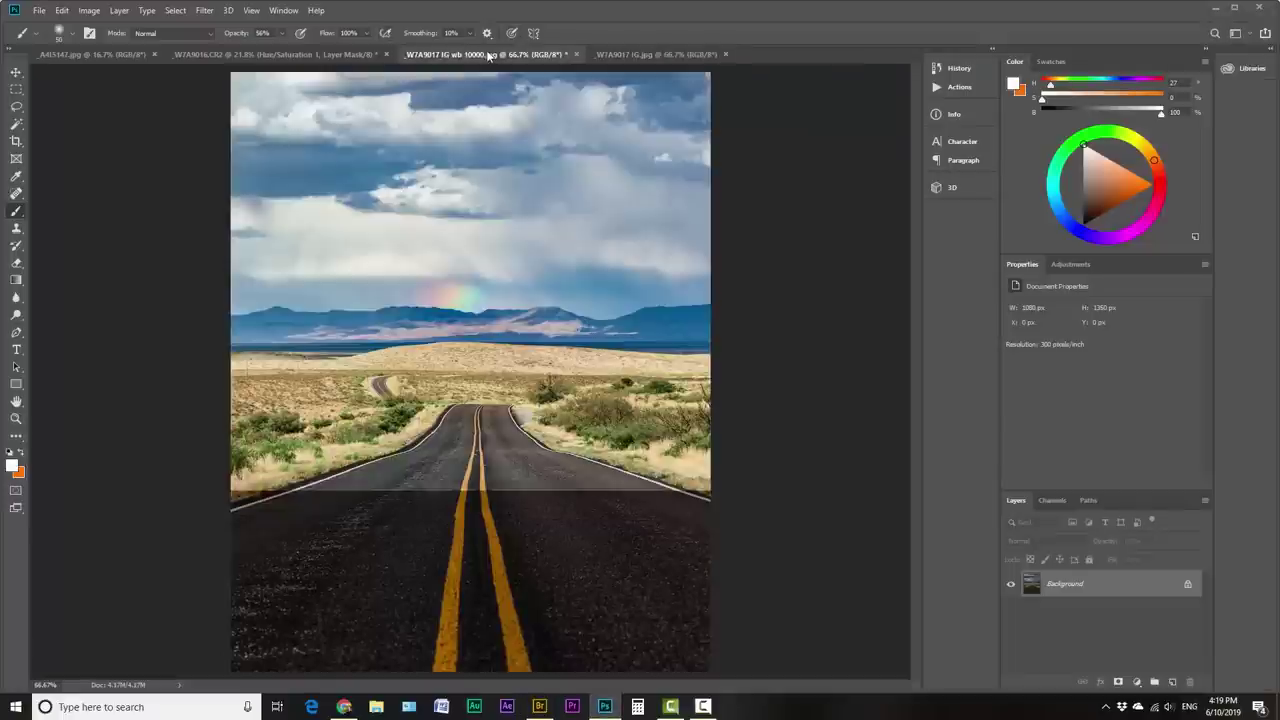
left_click_drag(624, 54, 700, 72)
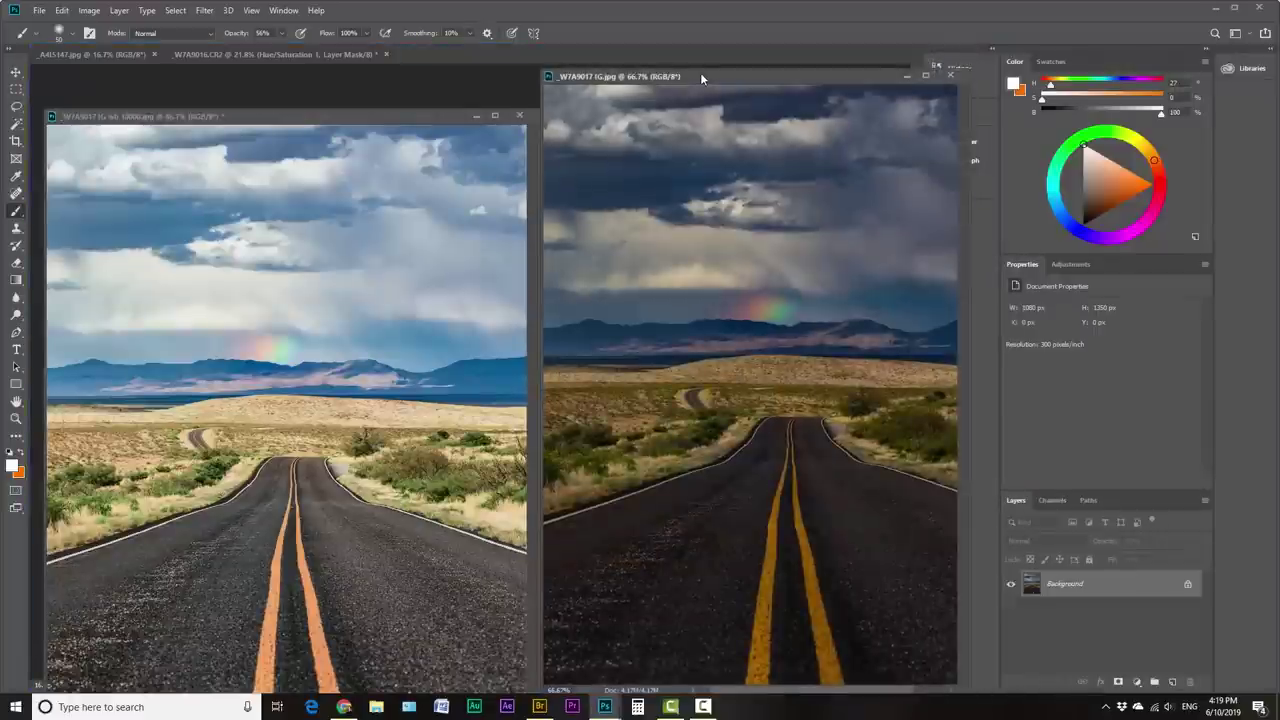
left_click_drag(354, 122, 350, 81)
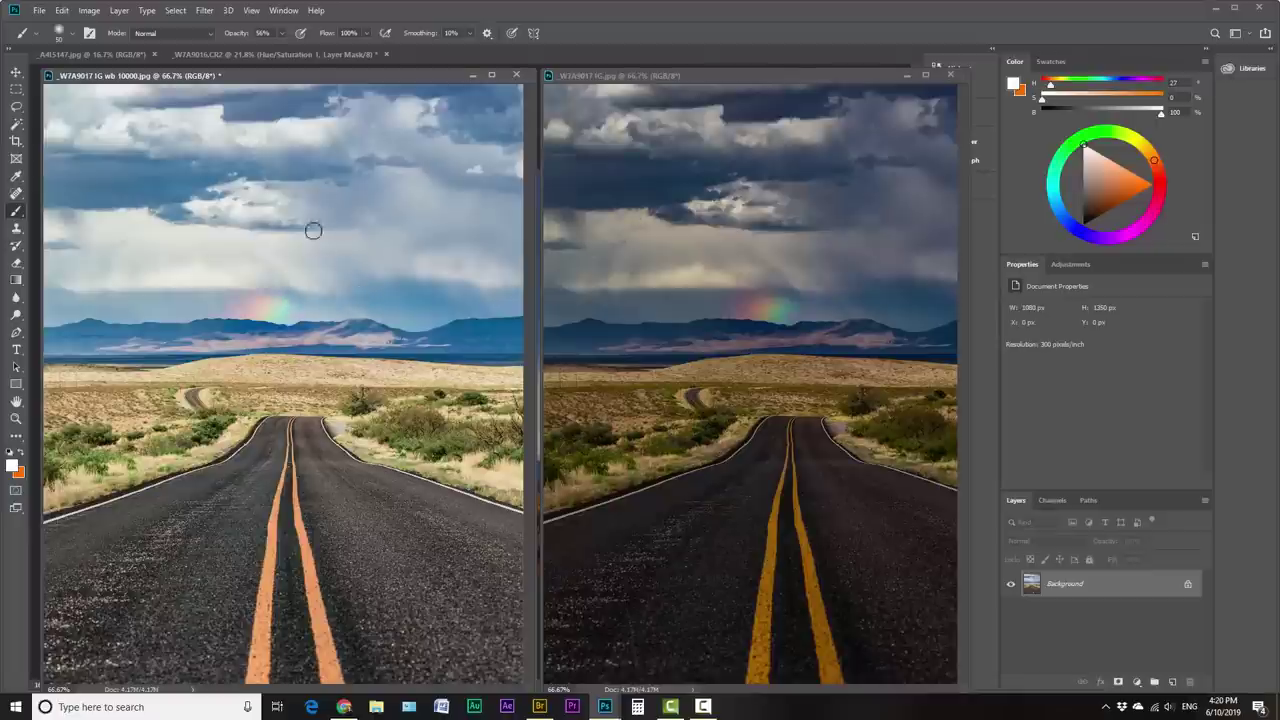
key("ctrl+z")
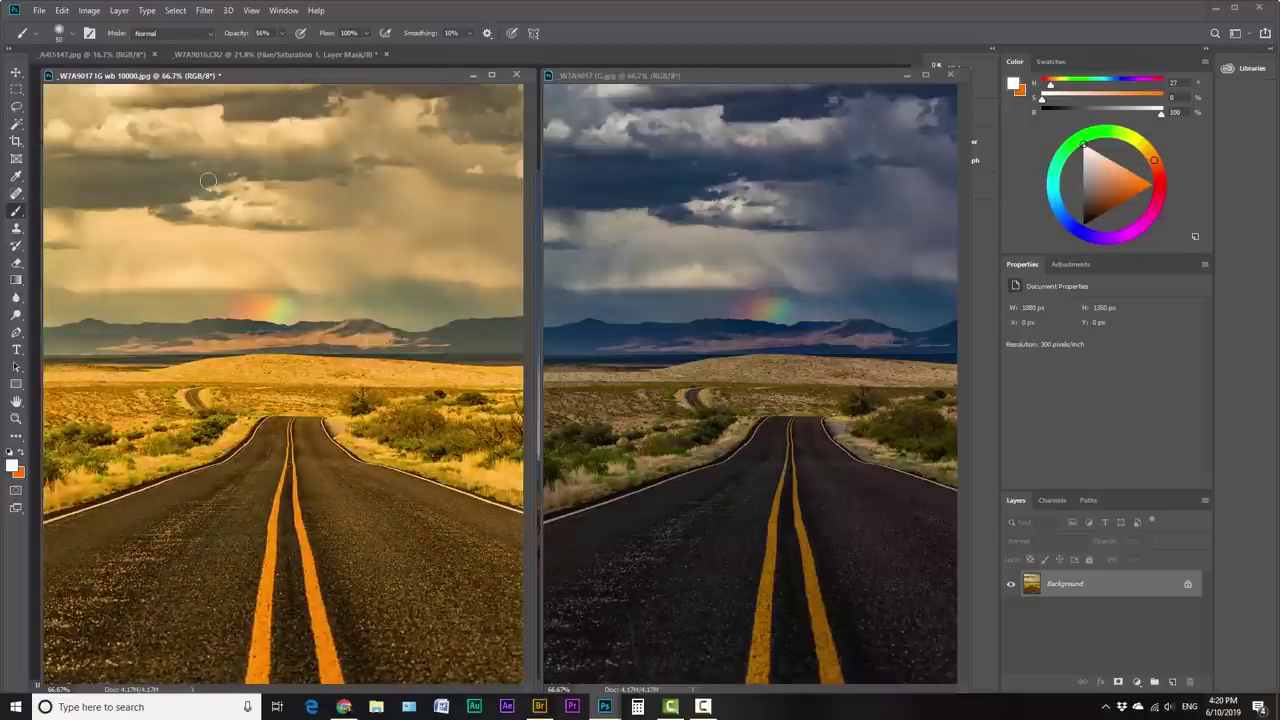
Redo the cooler correction on the left image and make the original road window active
key("ctrl+shift+z")
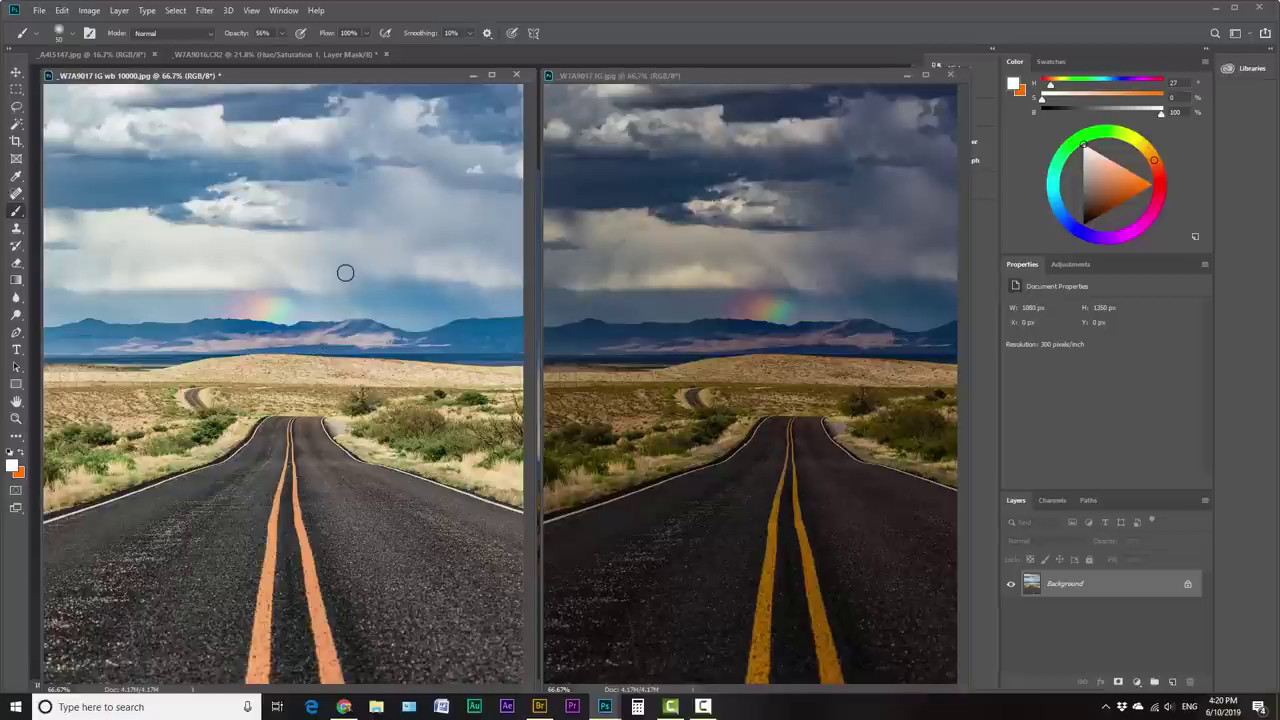
left_click_drag(653, 75, 655, 69)
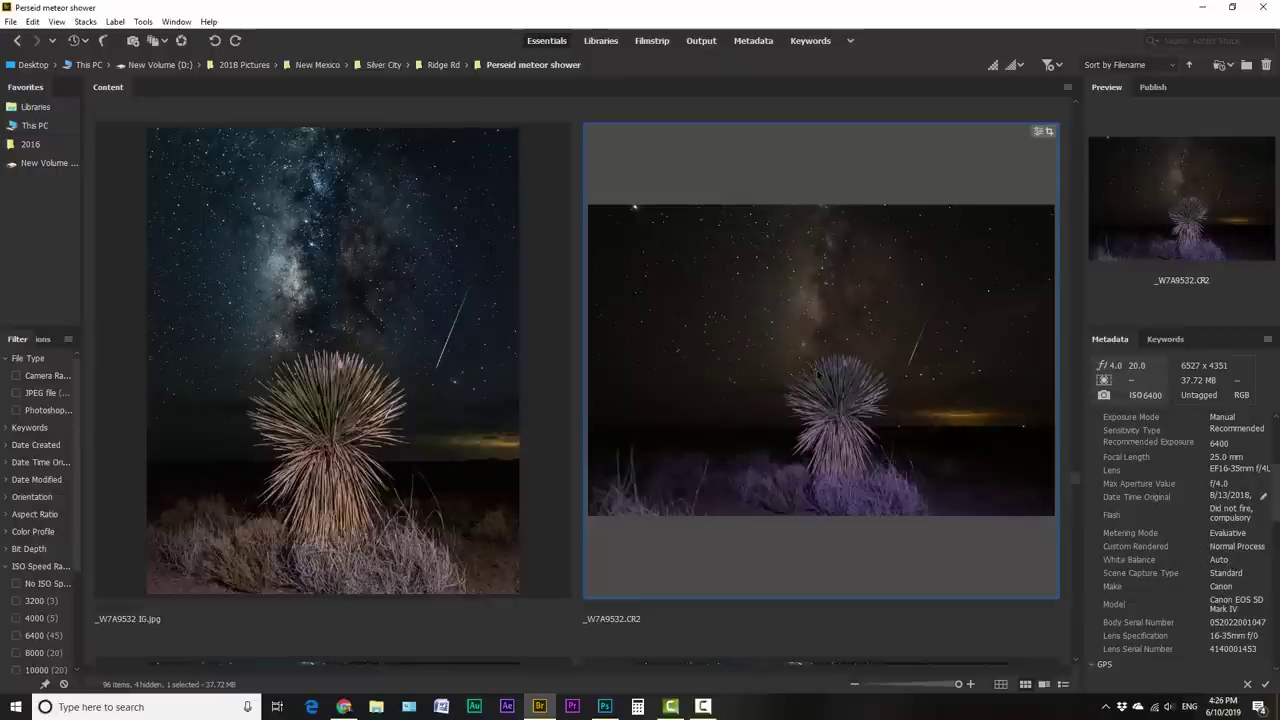
Open _W7A9532.CR2 in Camera Raw, cool its temperature to about 3250, and select the Adjustment Brush
double_click(818, 373)
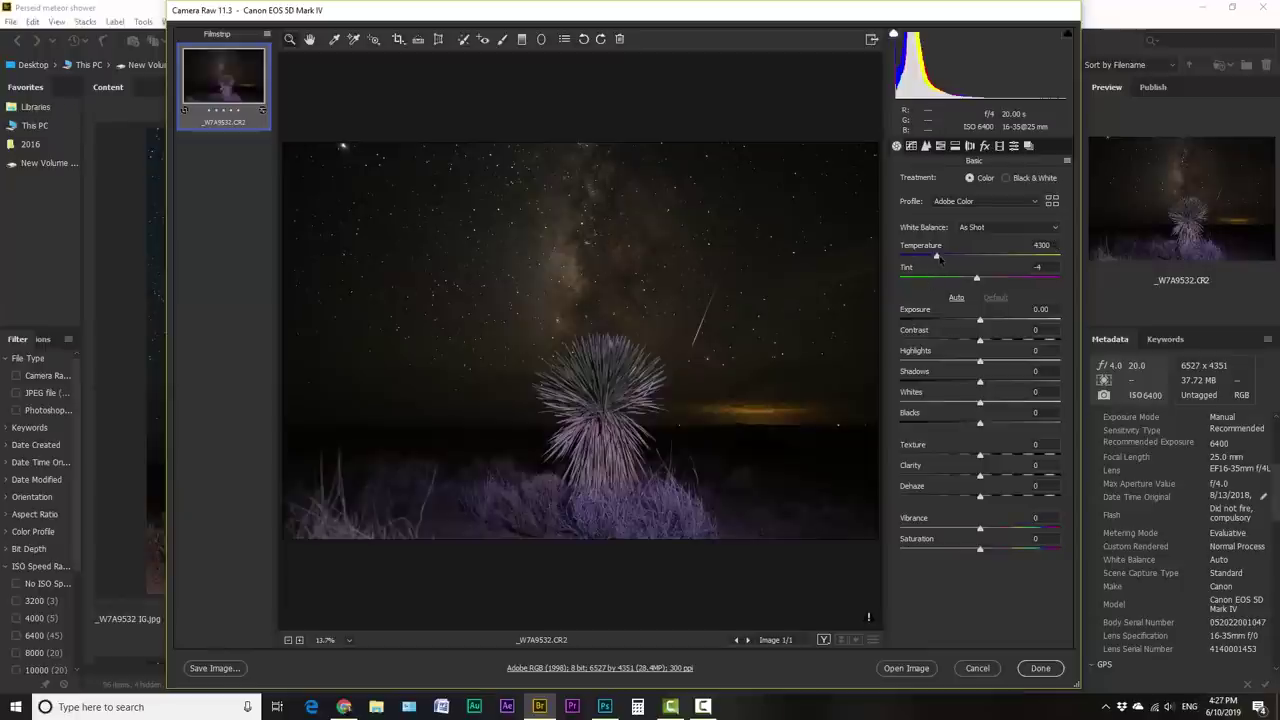
left_click_drag(937, 256, 919, 258)
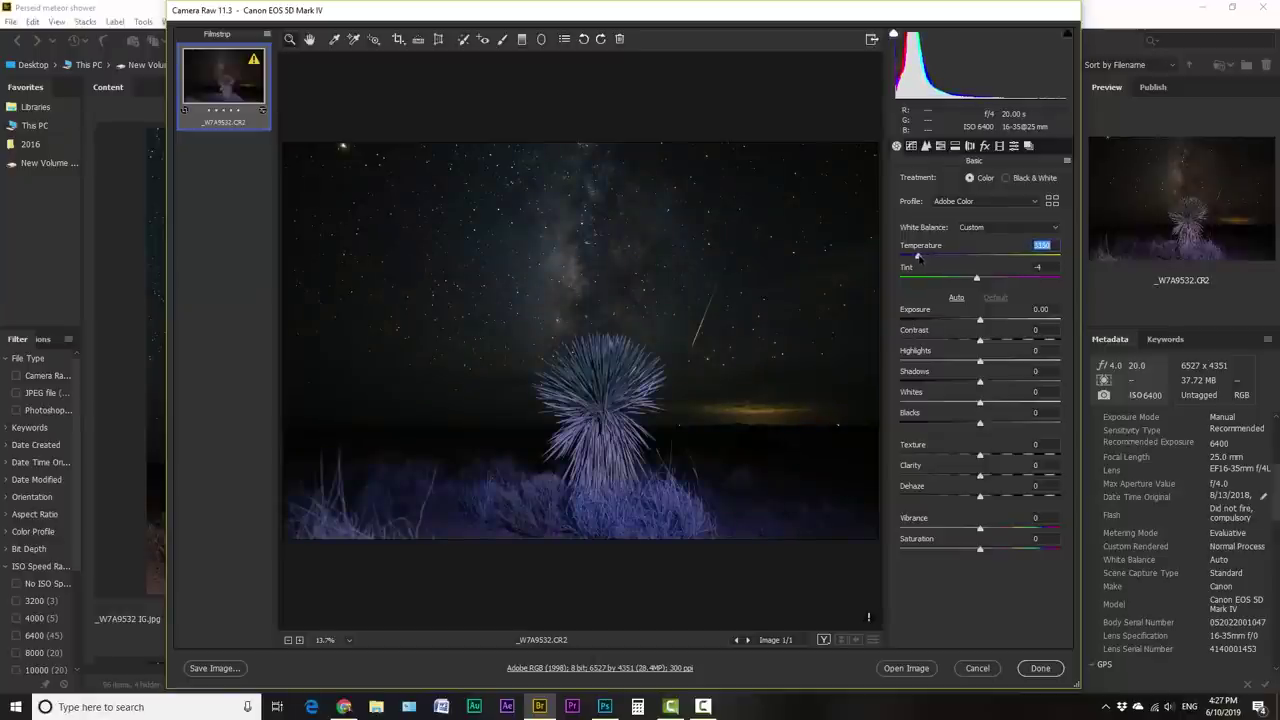
left_click_drag(918, 257, 921, 258)
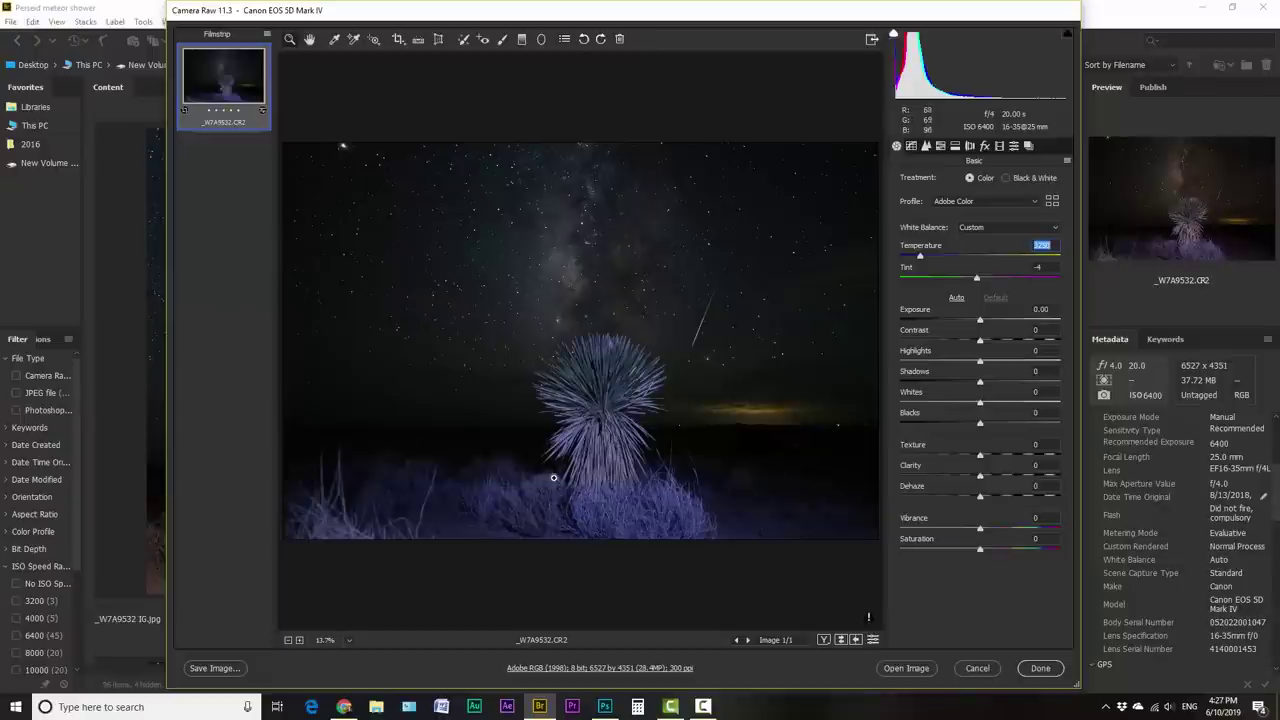
left_click(502, 39)
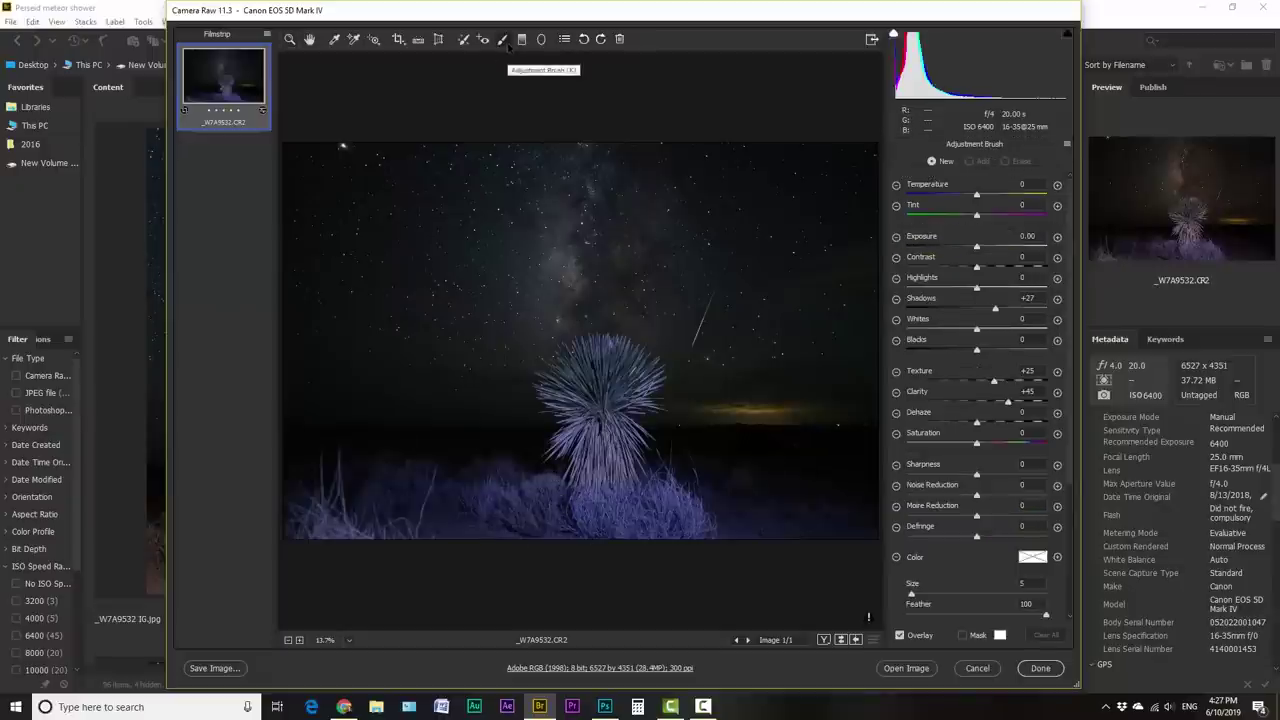
Paint a +50 Temperature brush onto the yucca, warm it further, then cancel the edits
left_click(1057, 186)
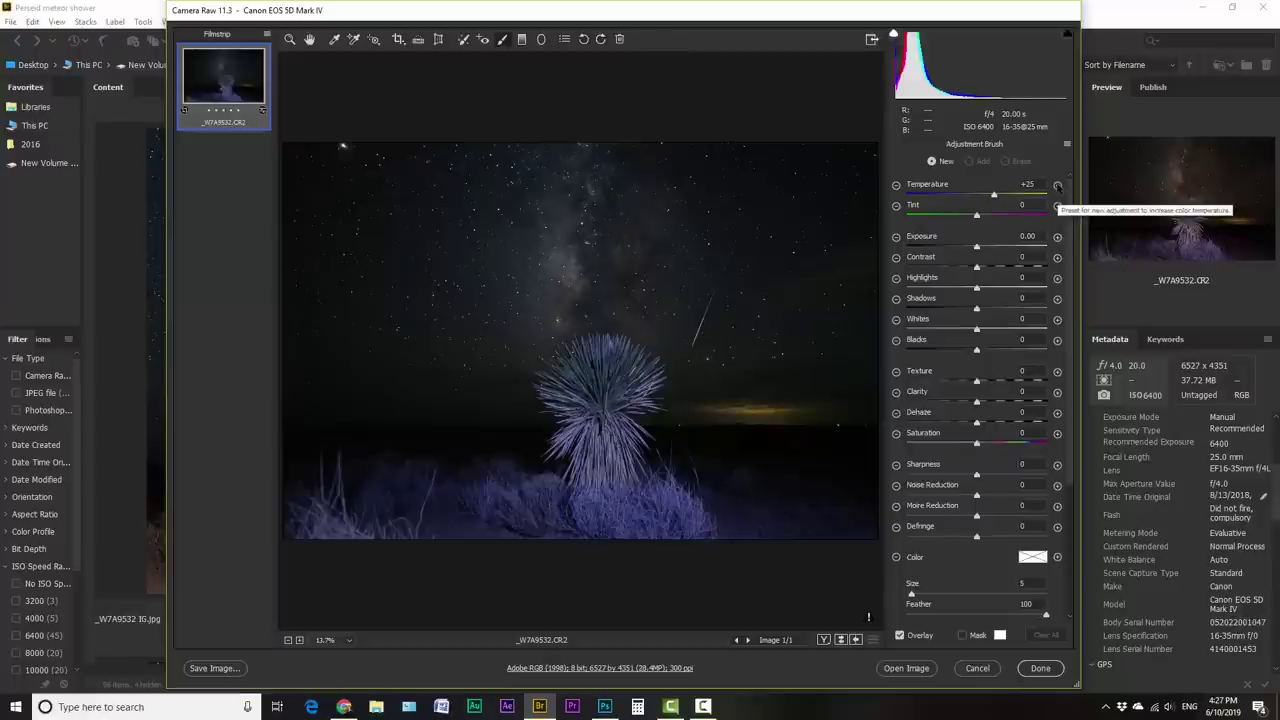
left_click(1057, 186)
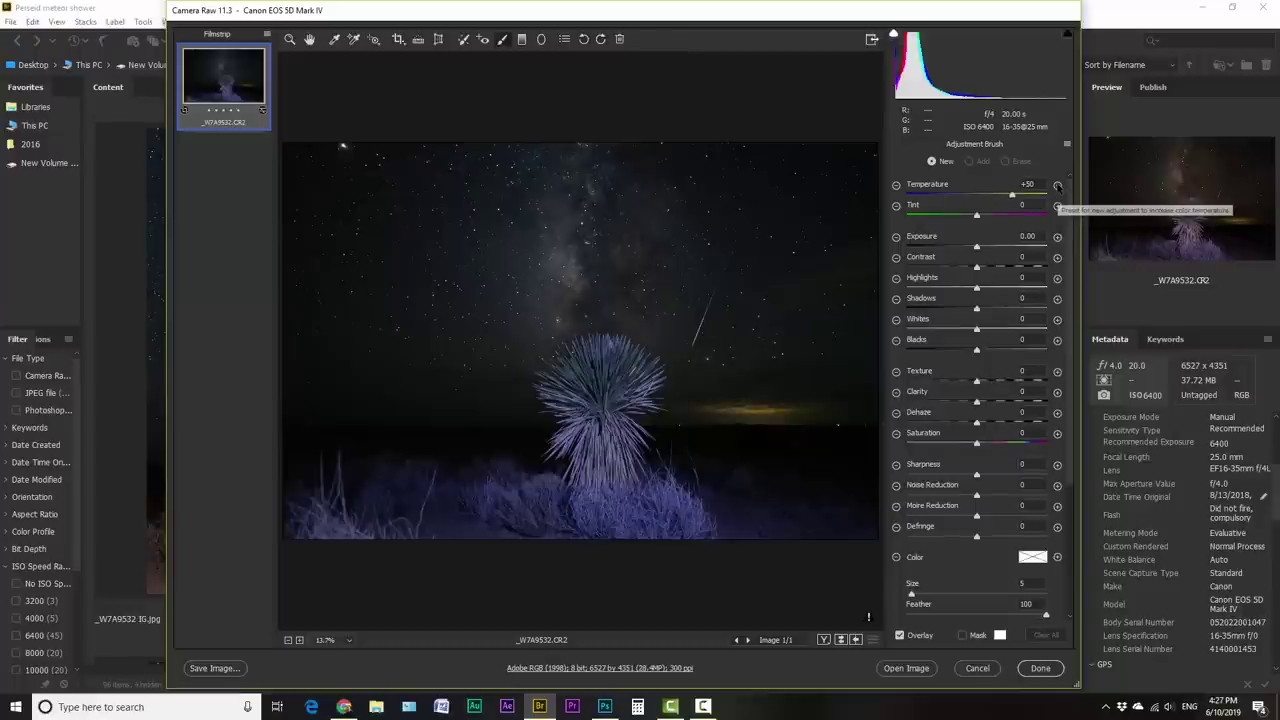
left_click(612, 376)
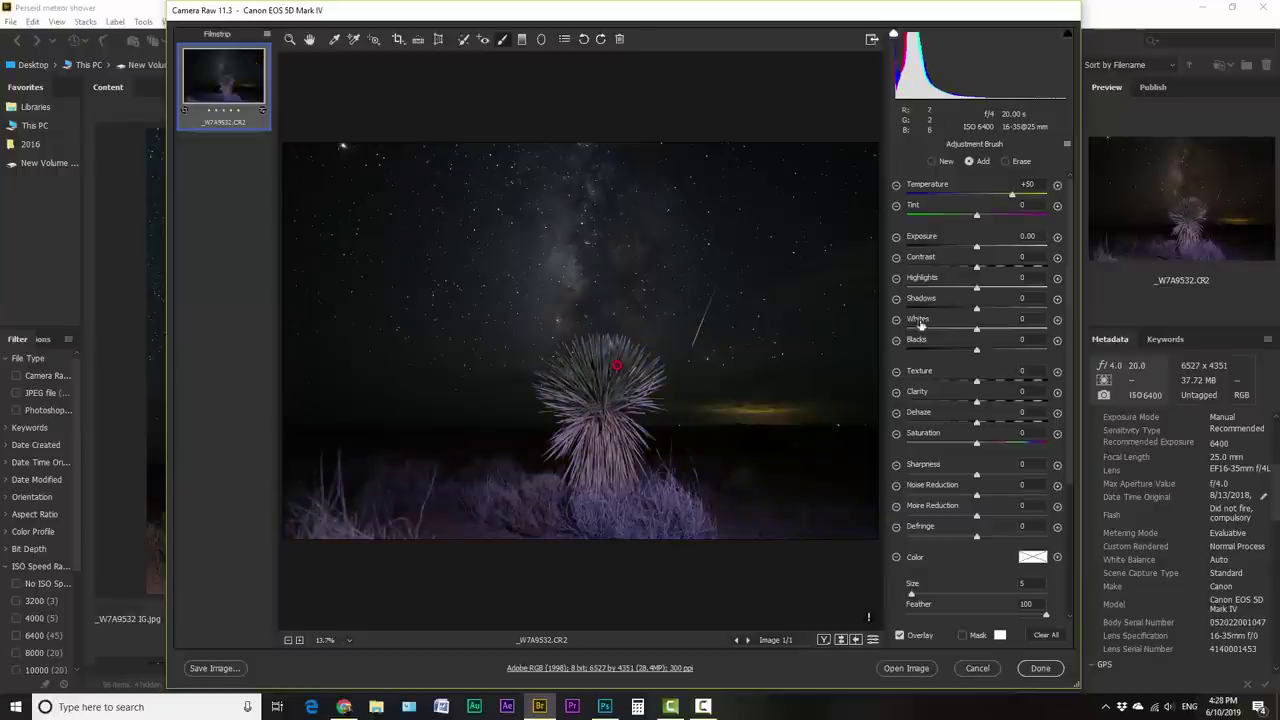
left_click(1013, 193)
left_click_drag(1013, 197, 1023, 196)
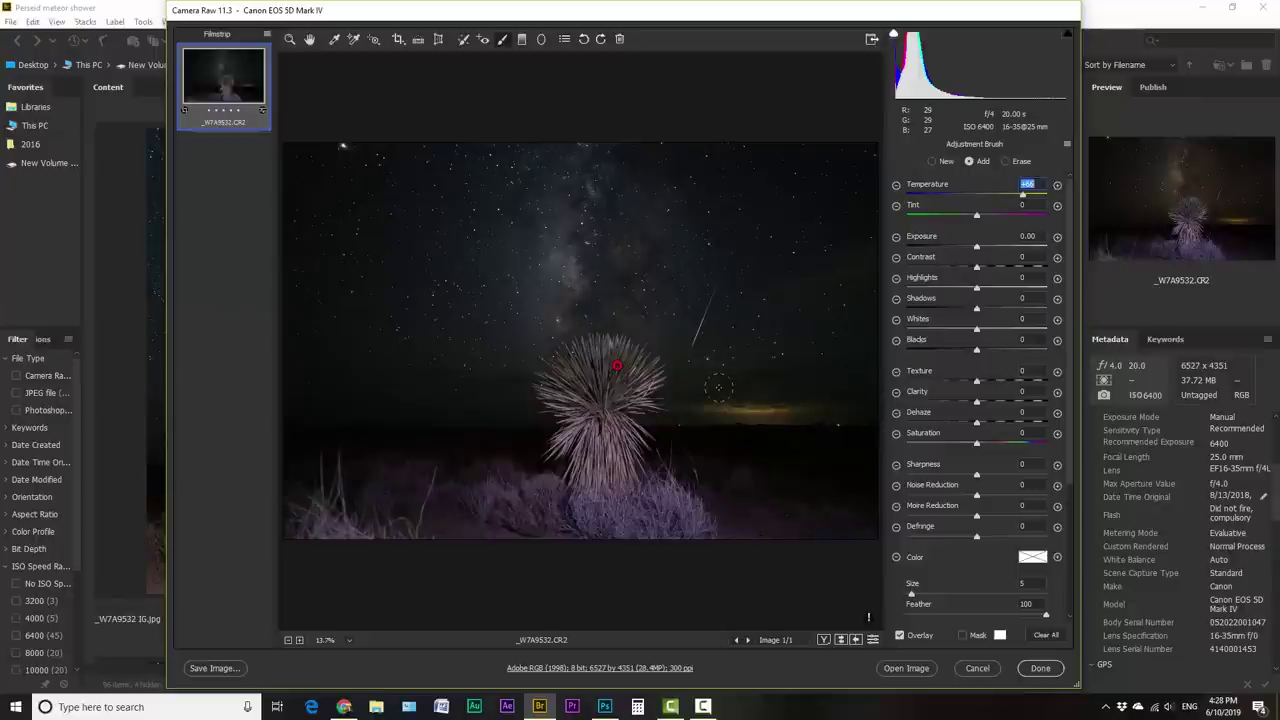
left_click(977, 668)
left_click(333, 360)
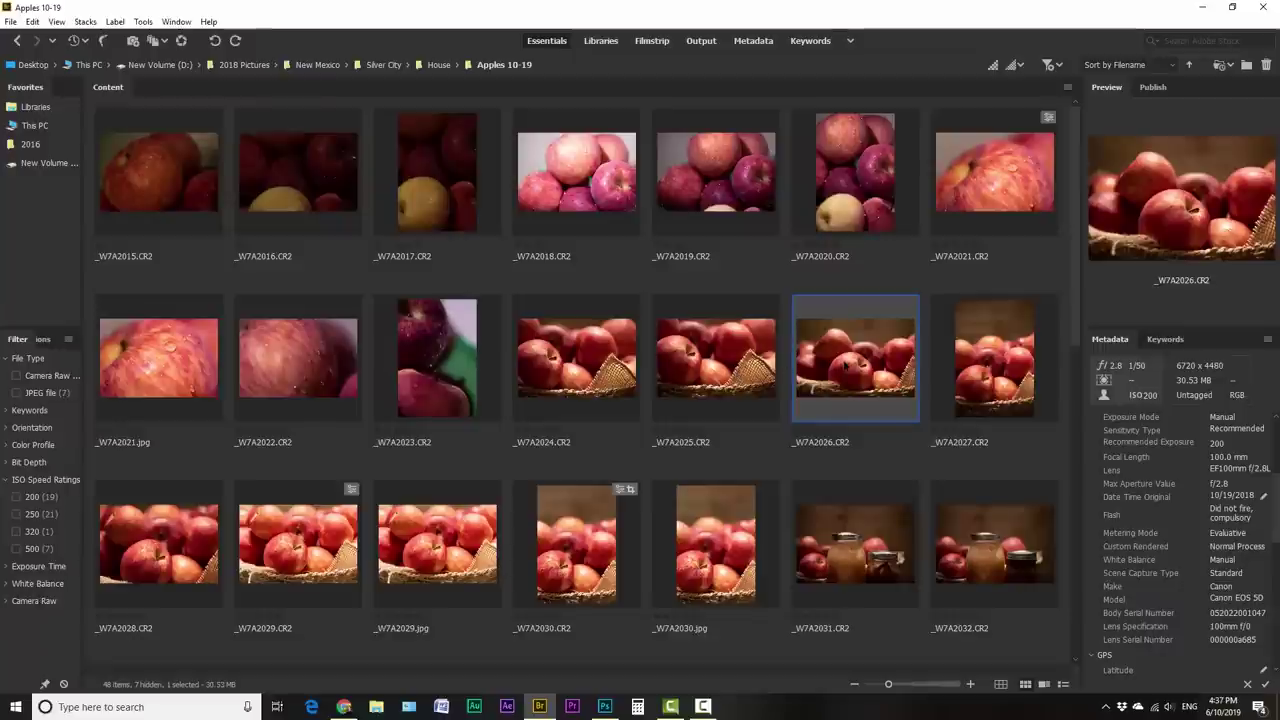
Open _W7A2026.CR2 in Camera Raw, settle its temperature at 4250, and close the editor
double_click(846, 354)
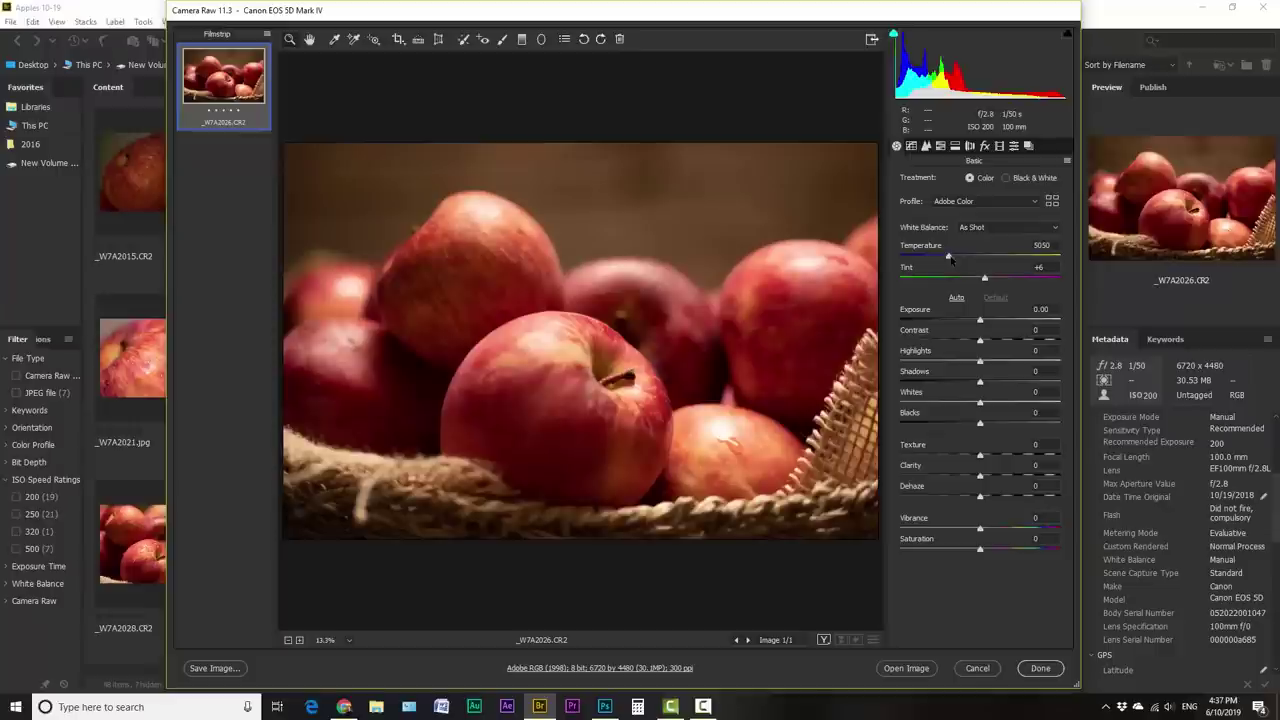
left_click_drag(949, 257, 935, 257)
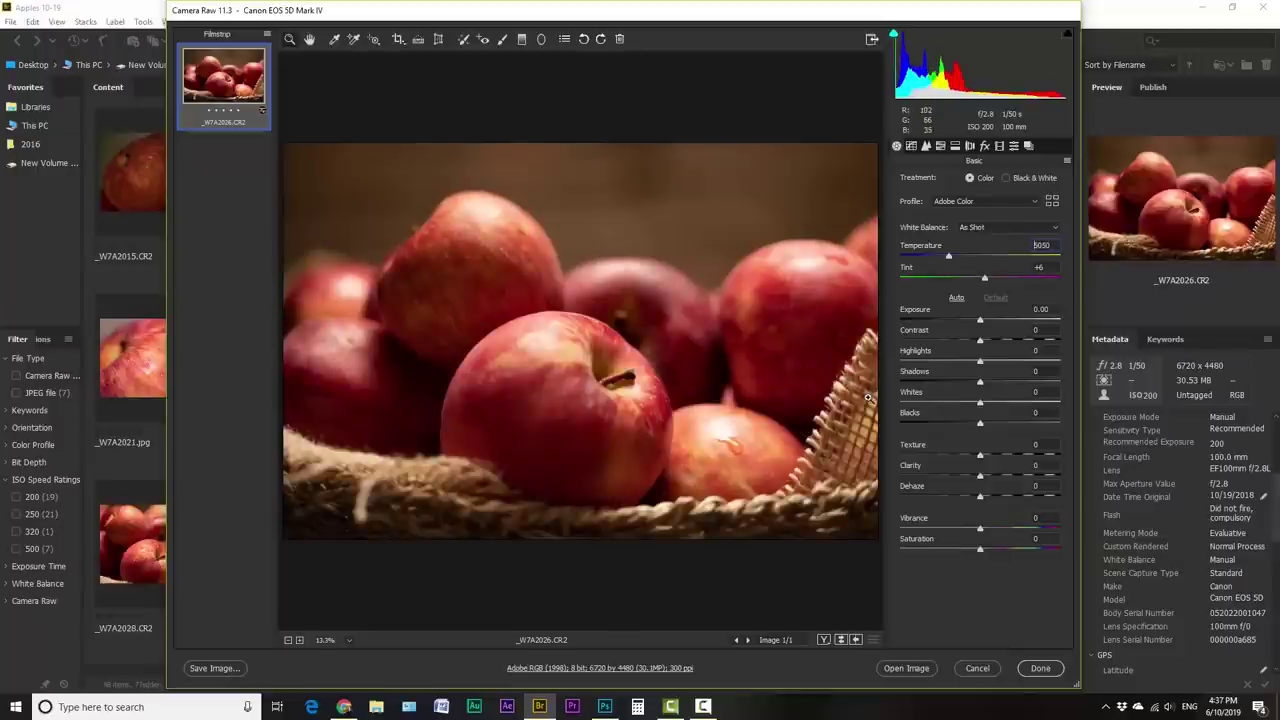
key("ctrl+z")
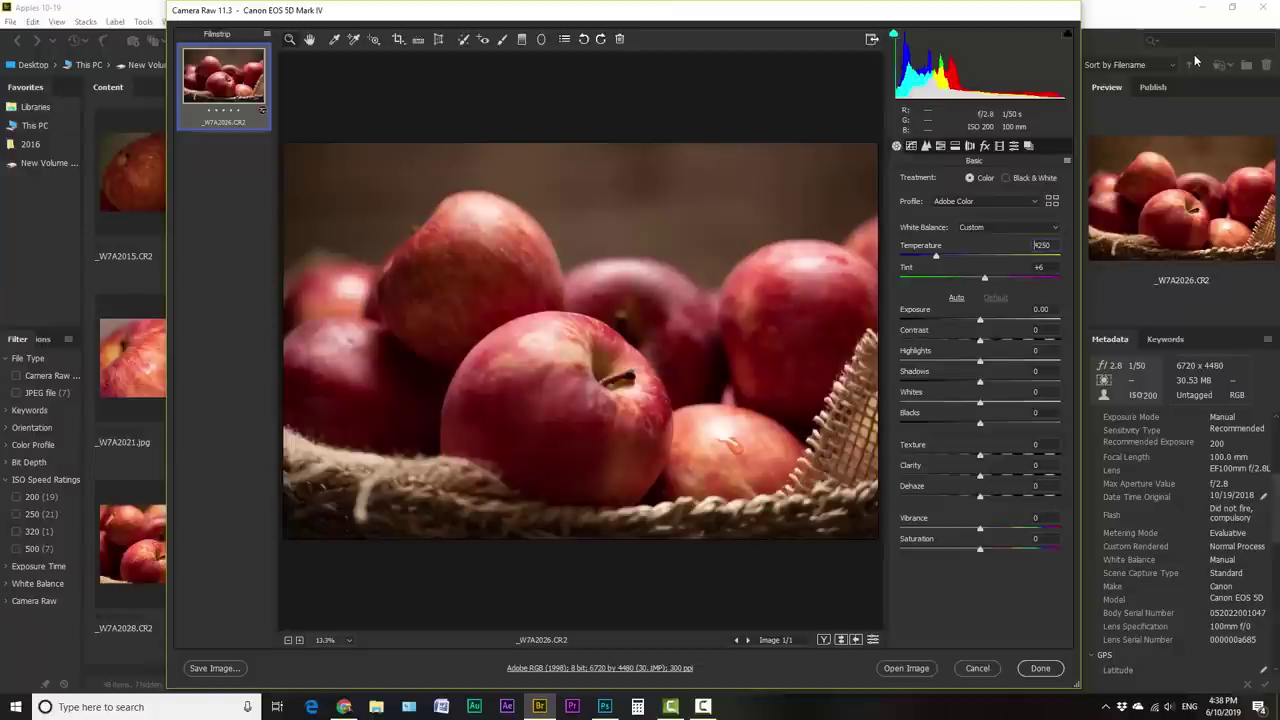
key("Return")
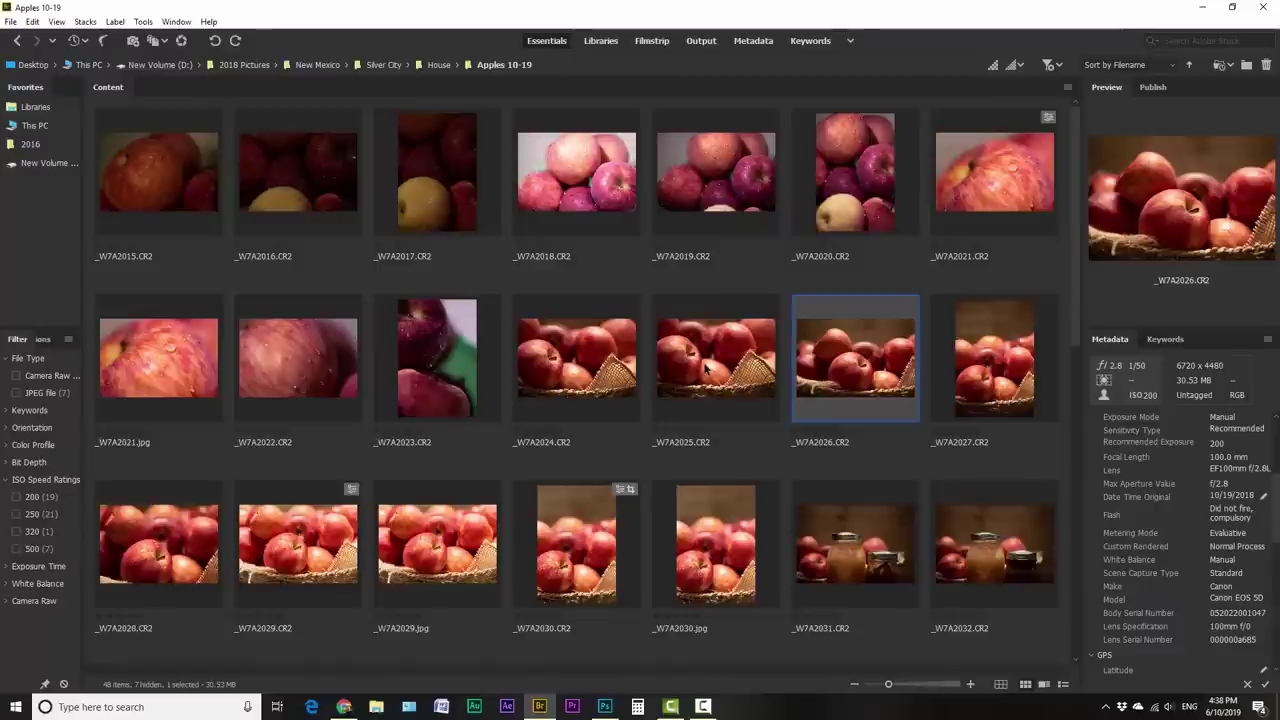